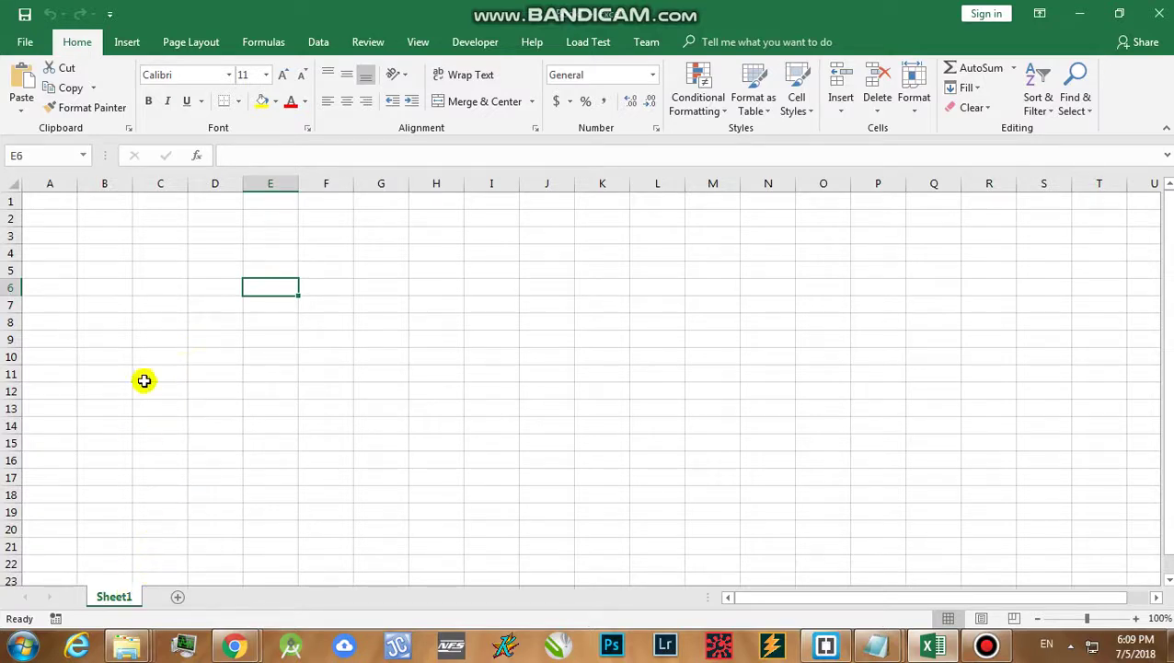
# Select cells D6, C3 and B3 on the blank Sheet1 worksheet
pyautogui.click(213, 285)
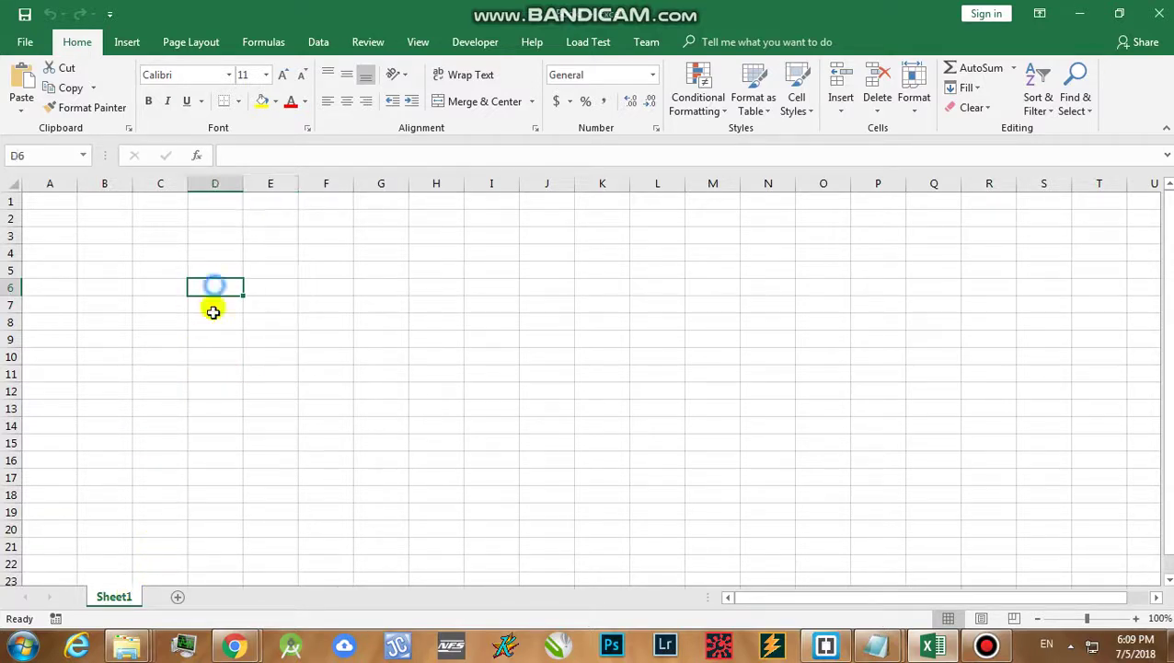
pyautogui.click(162, 239)
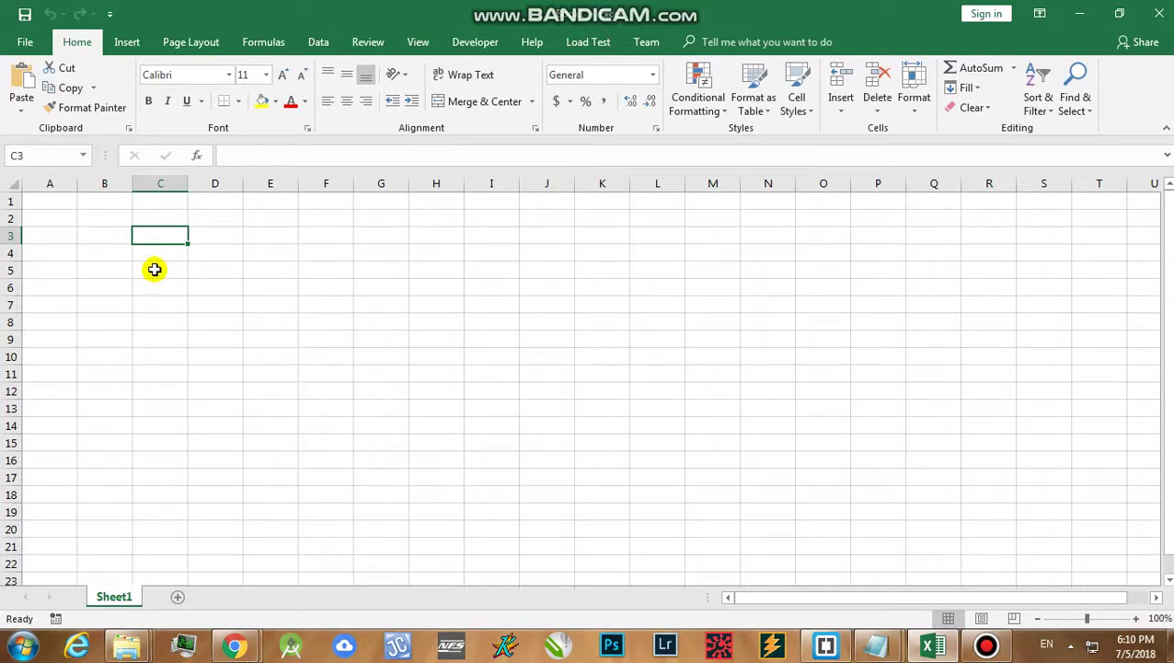
pyautogui.click(116, 241)
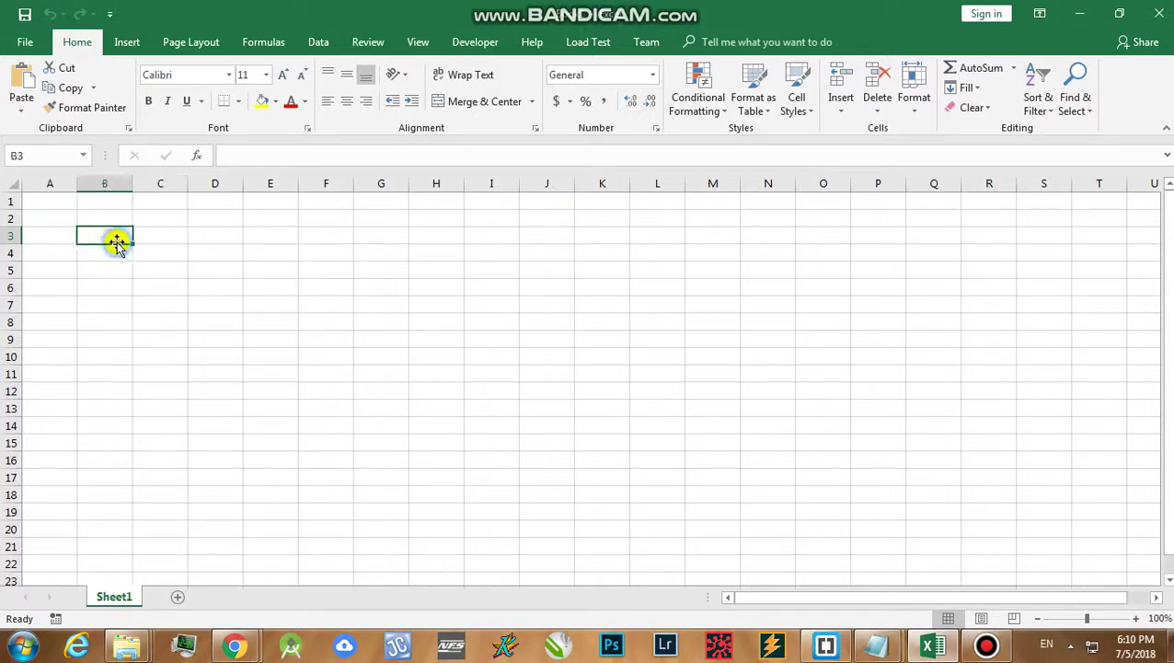
# Rename the Sheet1 tab to 'POINT OF SALE'
pyautogui.doubleClick(114, 600)
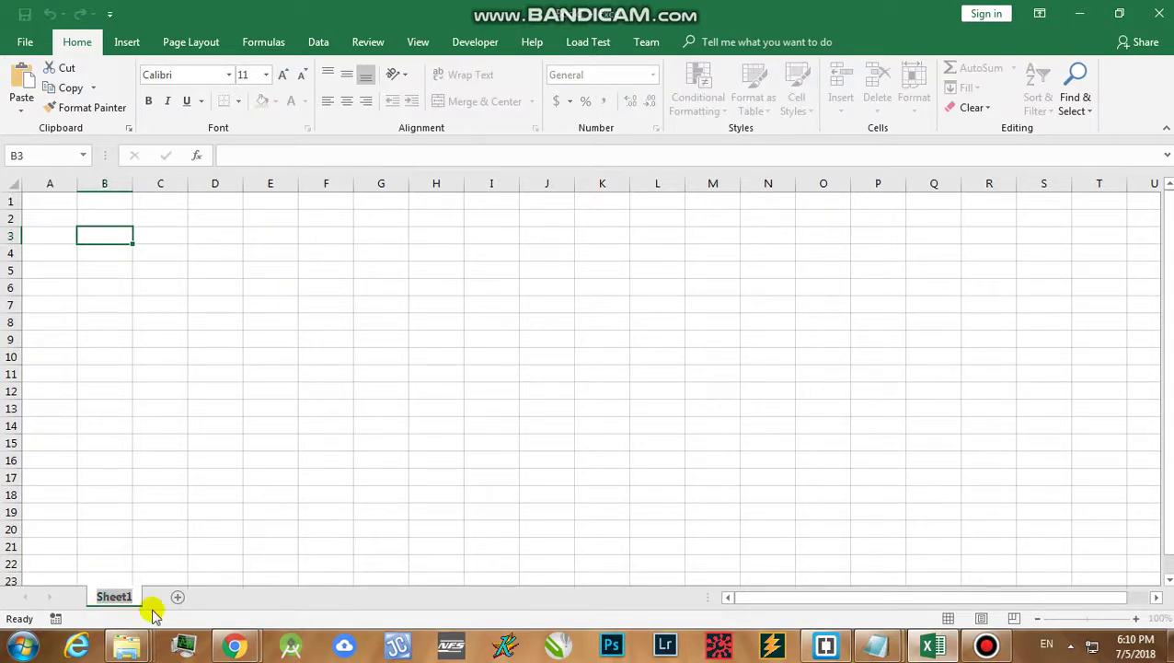
pyautogui.write('POINT OF SA')
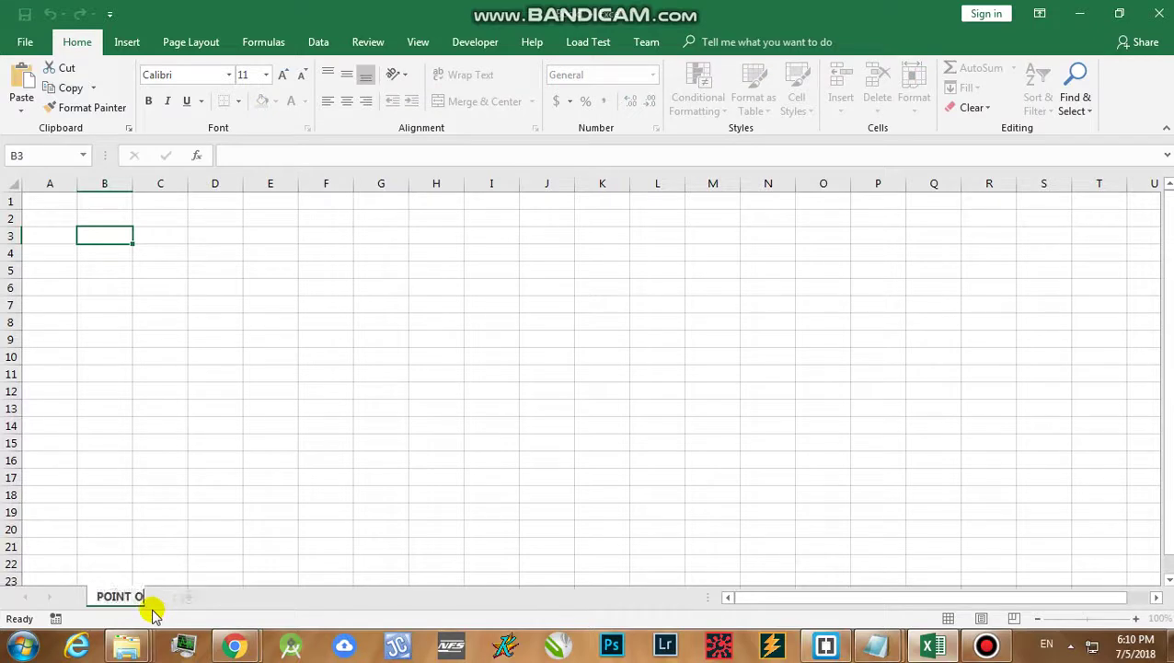
pyautogui.write('LE')
pyautogui.press('Return')
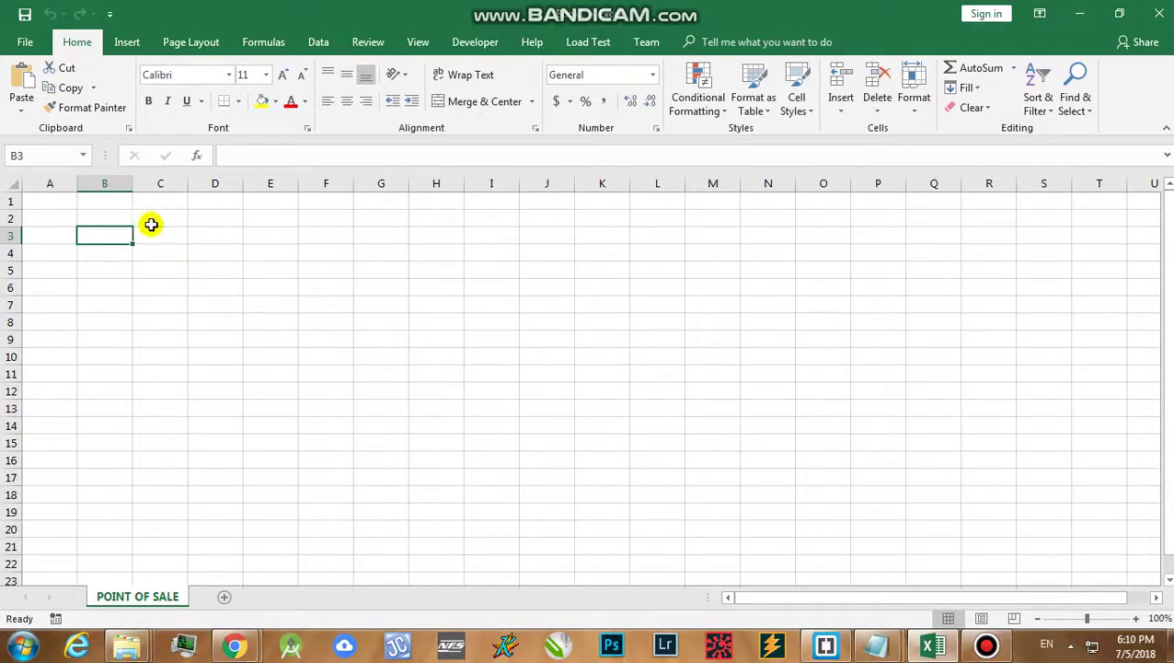
# Enter the headers PRODUCT NAME in B2 and PRICE in C2
pyautogui.click(111, 219)
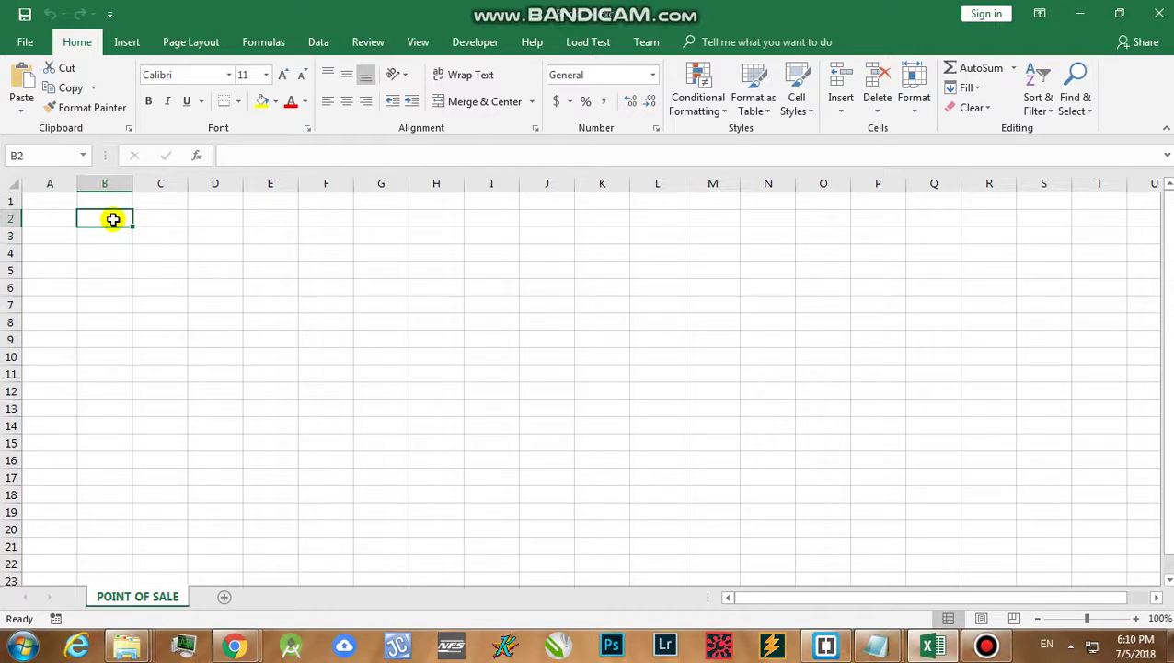
pyautogui.write('PRODUCT NAME')
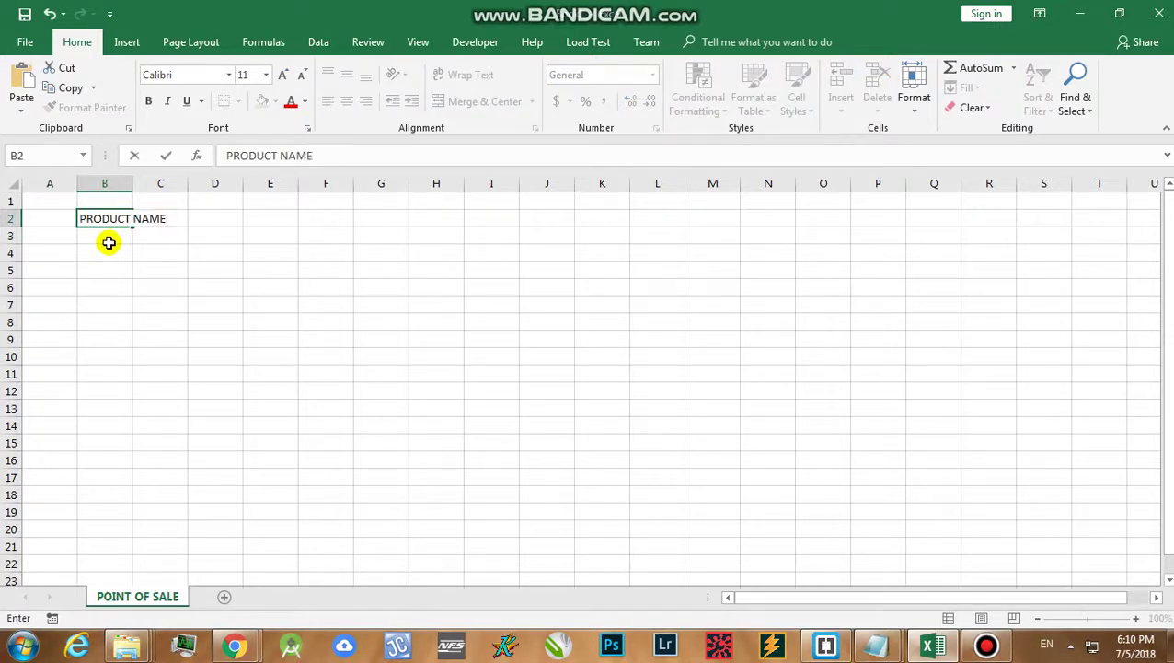
pyautogui.press('Return')
pyautogui.press('Right')
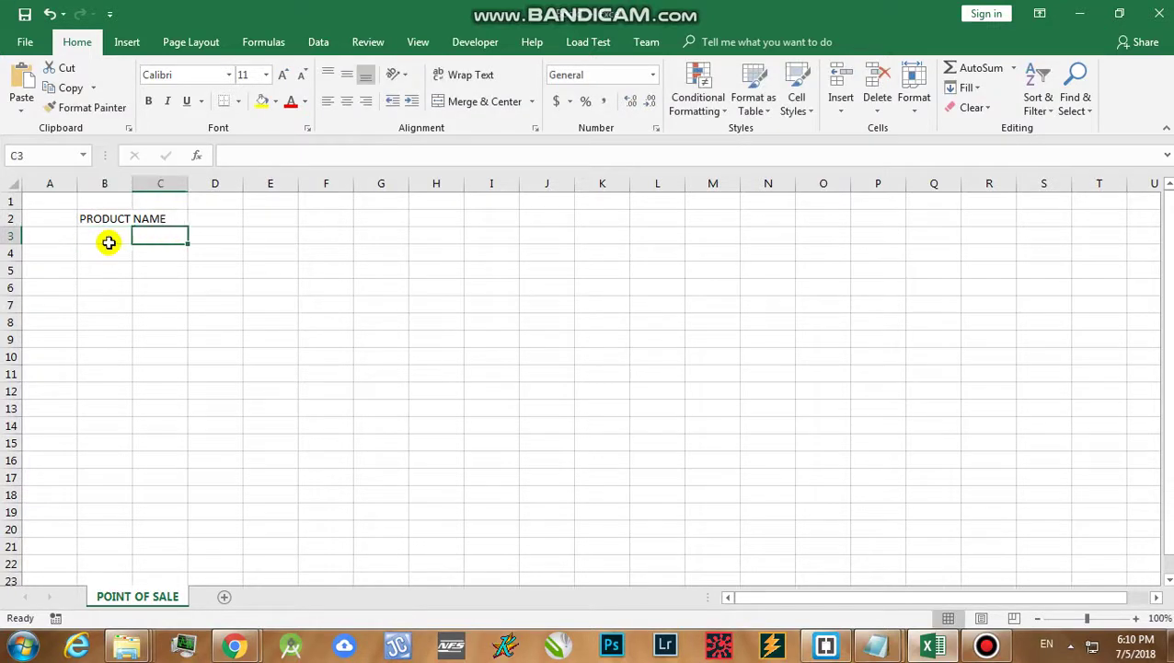
pyautogui.press('Up')
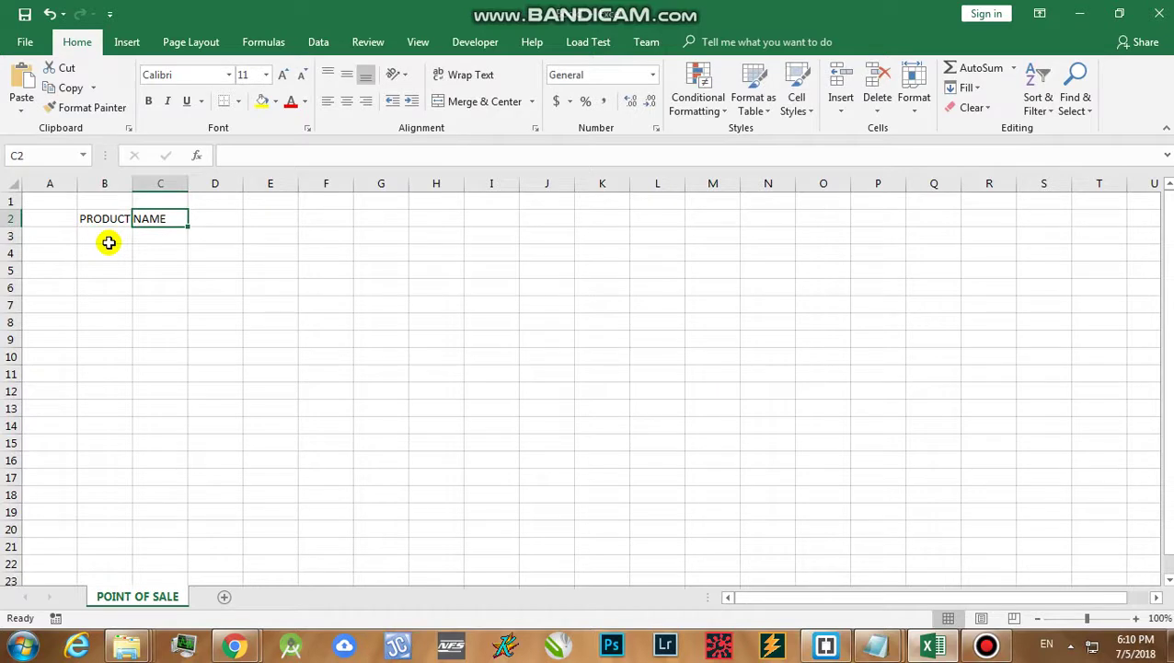
pyautogui.write('PRICE')
pyautogui.press('Right')
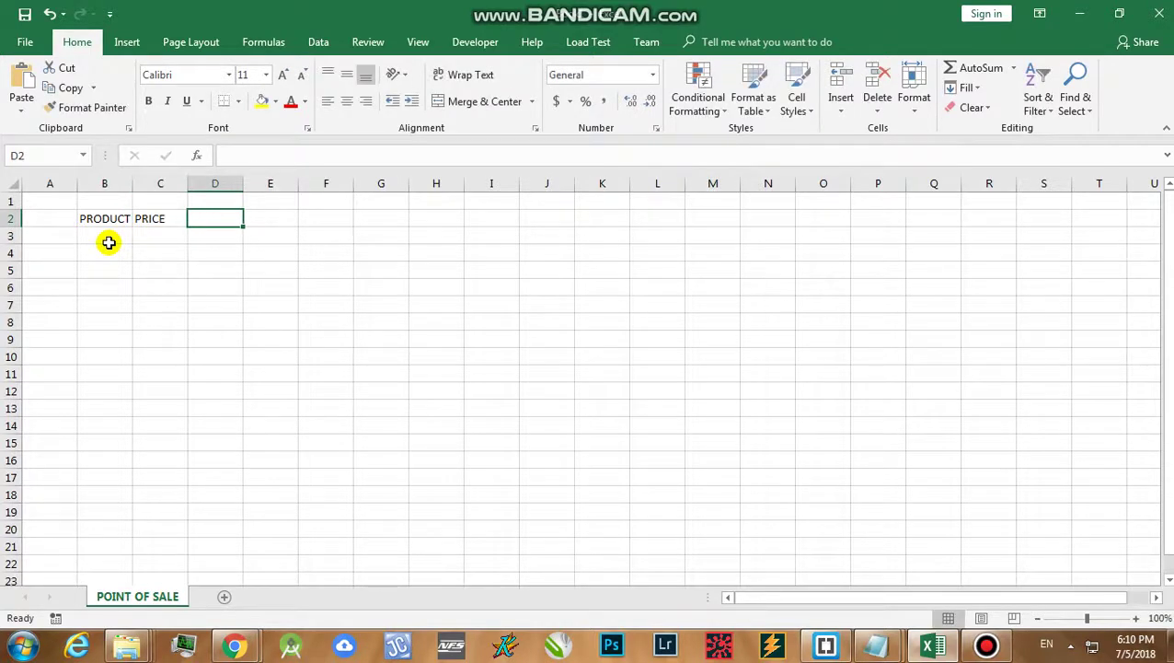
# Enter the headers QUANTITY in D2 and TOTAL AMOUNT in E2
pyautogui.write('QU')
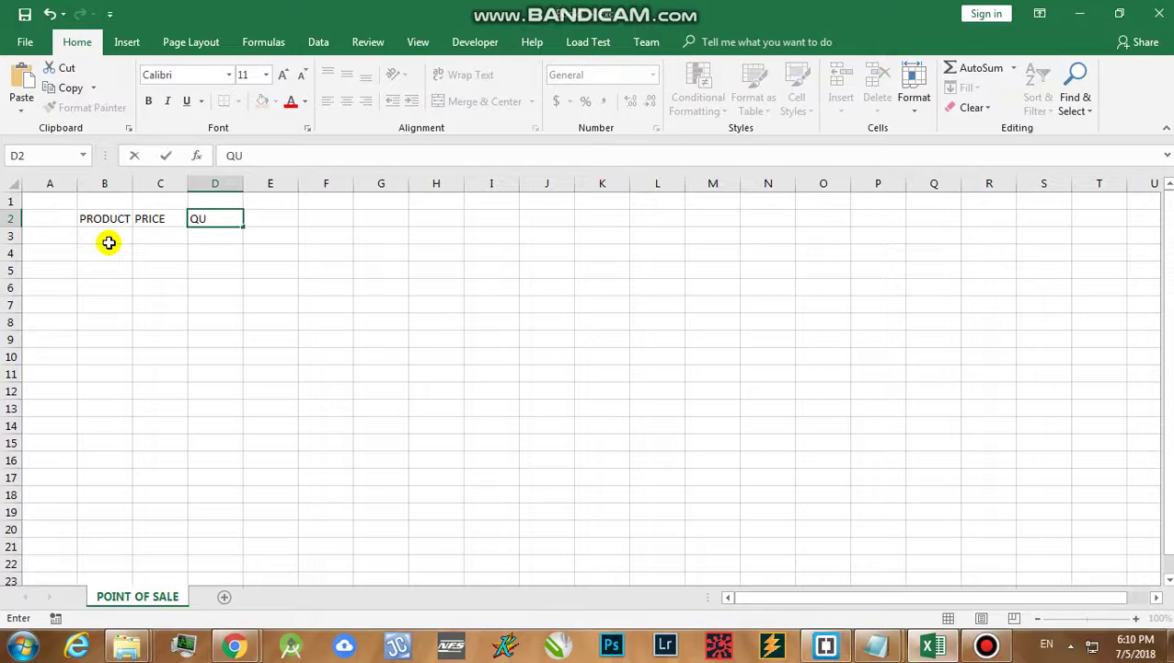
pyautogui.write('ANTITY')
pyautogui.press('Return')
pyautogui.press('Right')
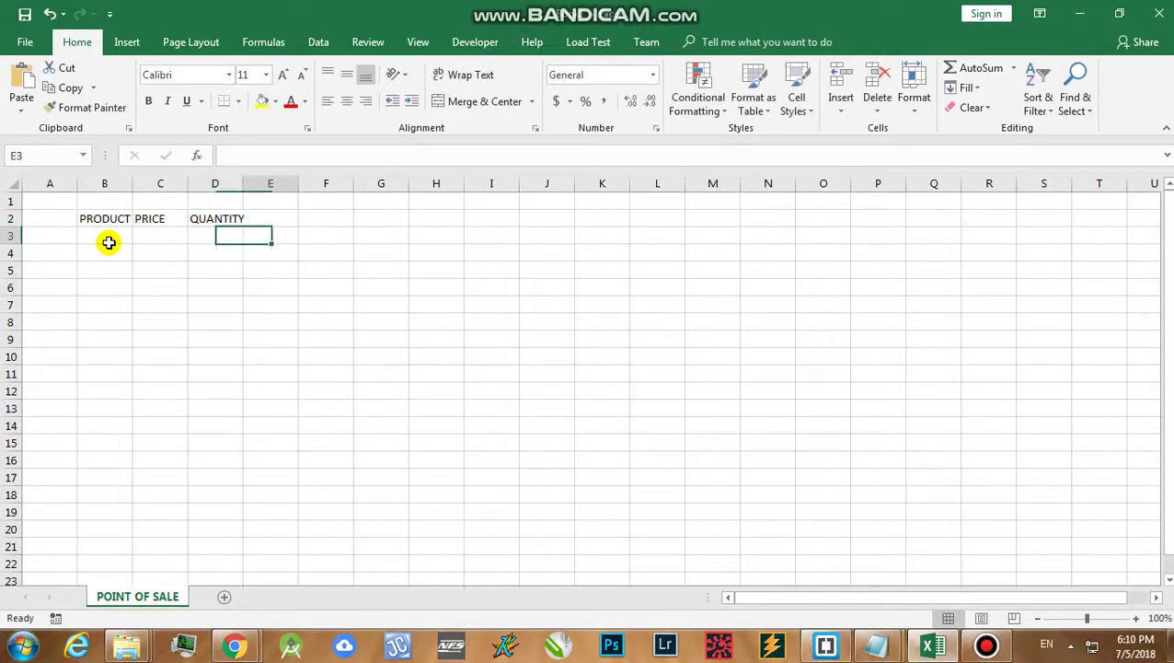
pyautogui.press('Up')
pyautogui.write('TOTAL AMOUNT')
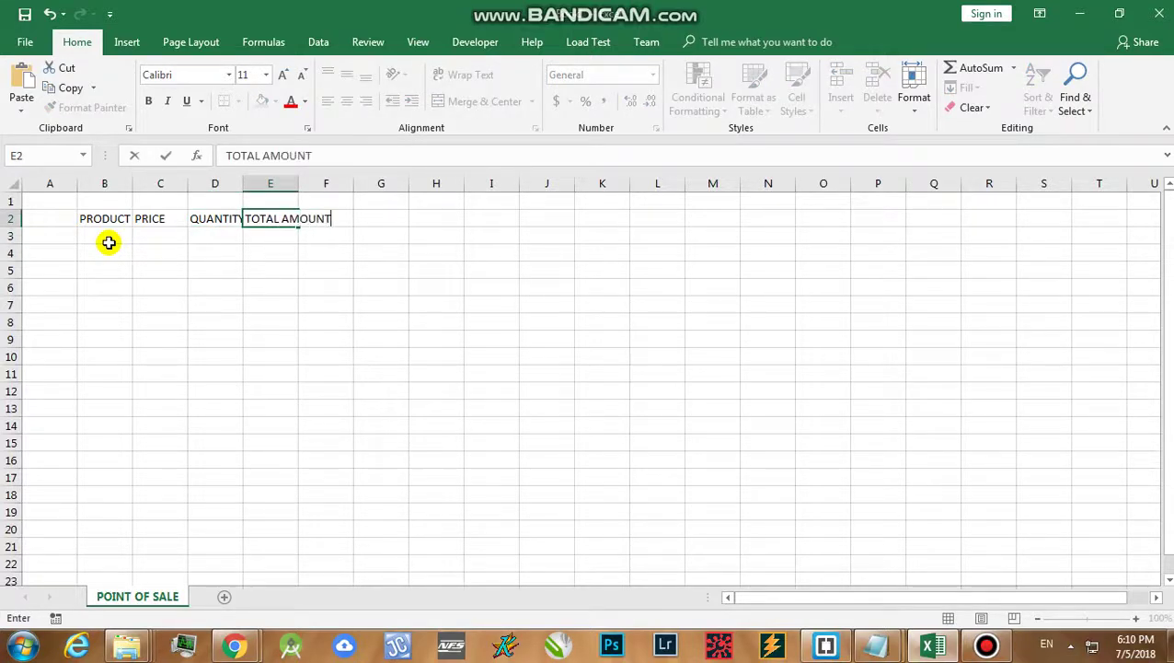
pyautogui.press('Return')
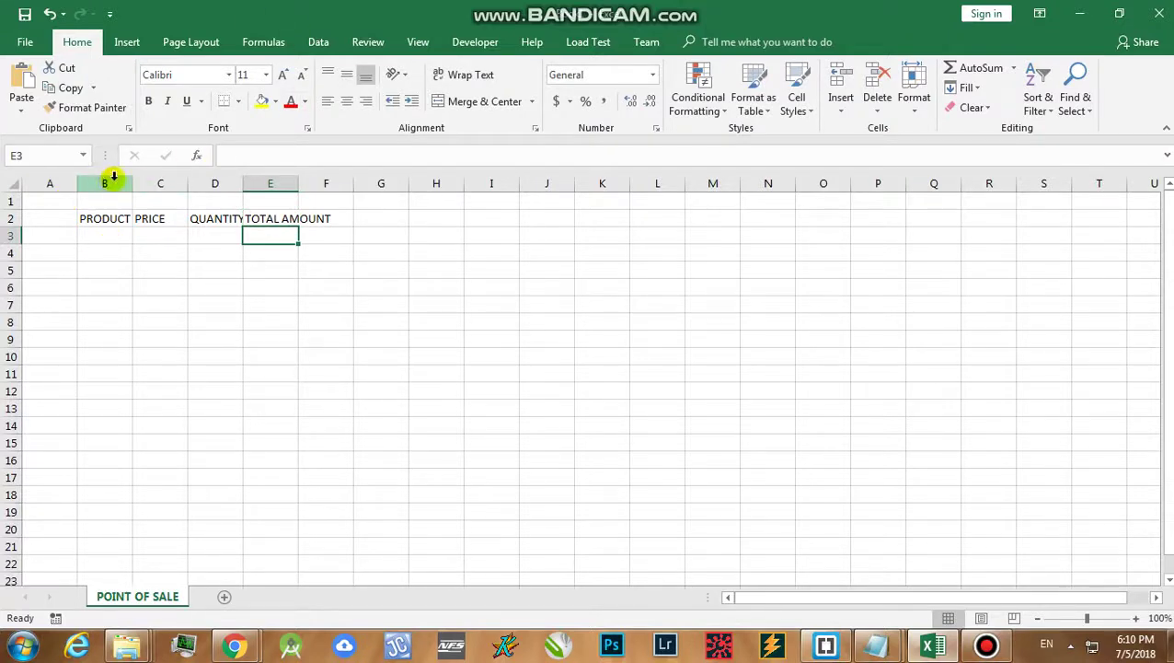
# AutoFit columns B through E to their header labels, then select B2:E2
pyautogui.moveTo(113, 179); pyautogui.dragTo(270, 180)
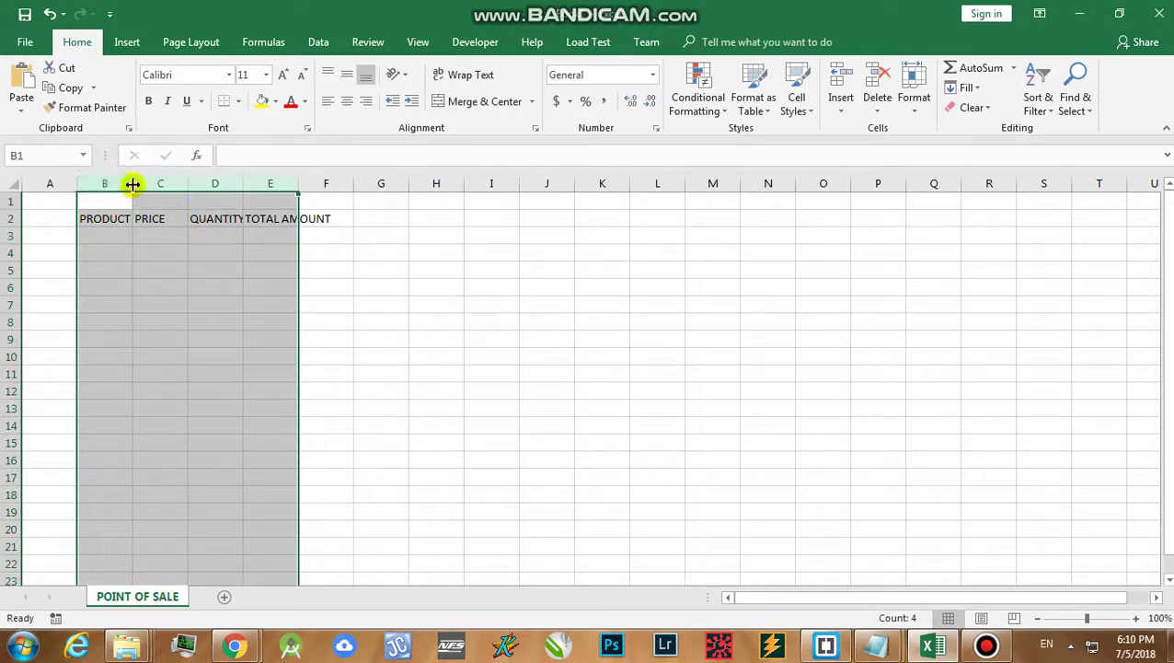
pyautogui.click(164, 273)
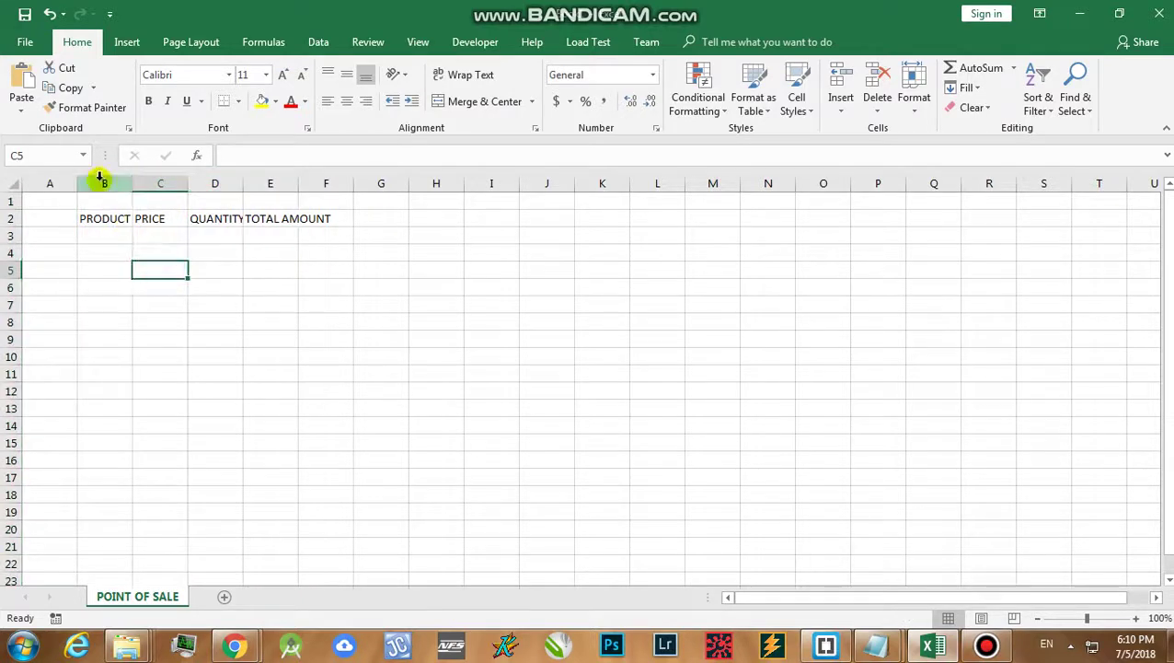
pyautogui.moveTo(99, 180); pyautogui.dragTo(251, 198)
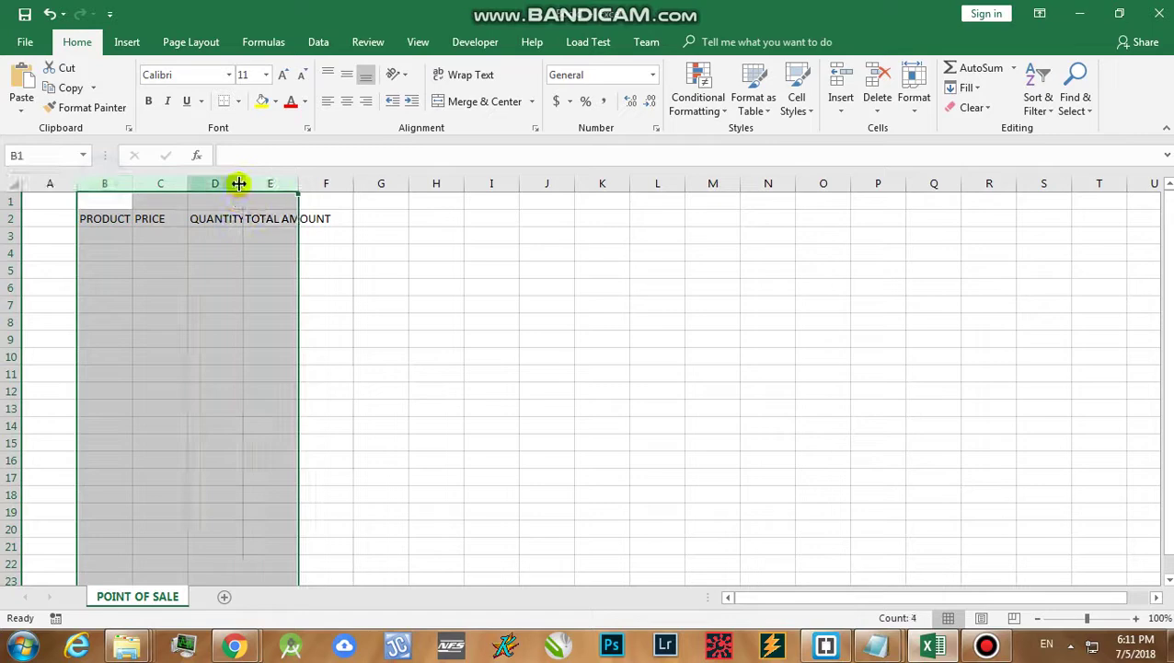
pyautogui.doubleClick(242, 183)
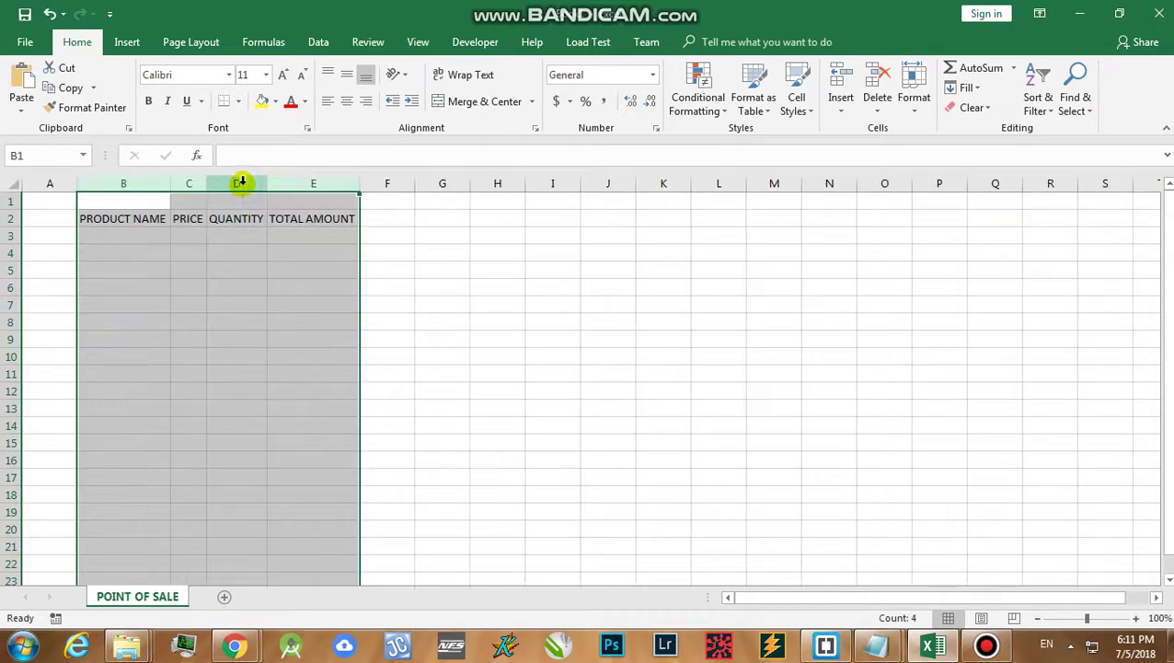
pyautogui.click(243, 306)
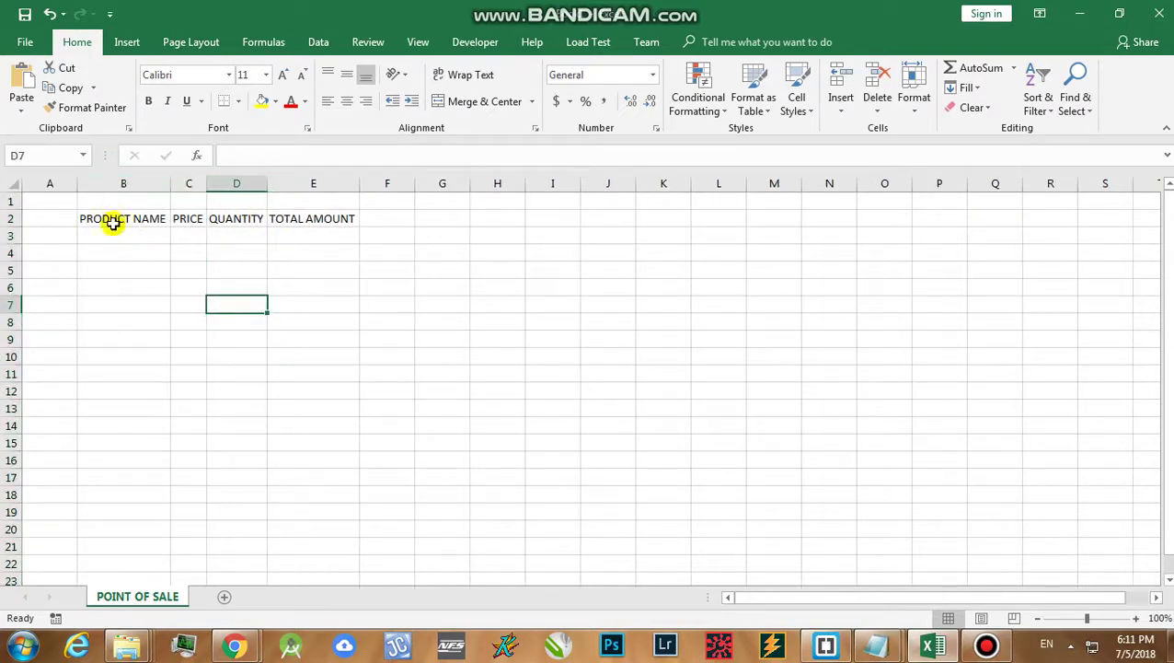
pyautogui.moveTo(110, 222); pyautogui.dragTo(288, 225)
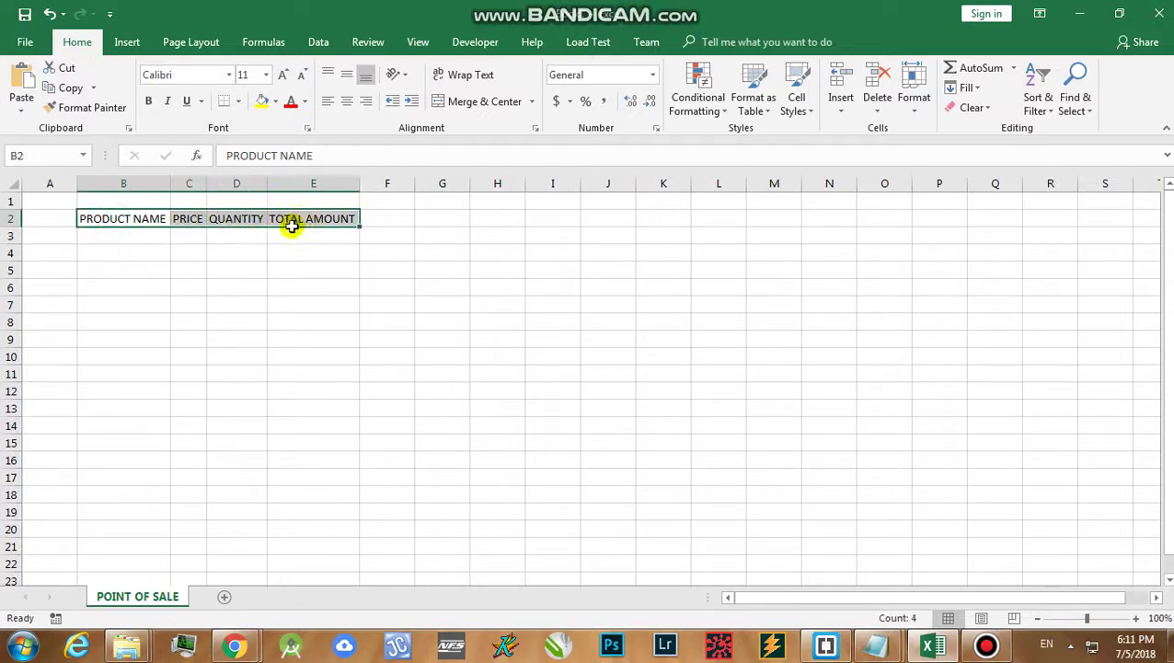
# Make the header cells B2:E2 bold with a light blue fill
pyautogui.click(148, 102)
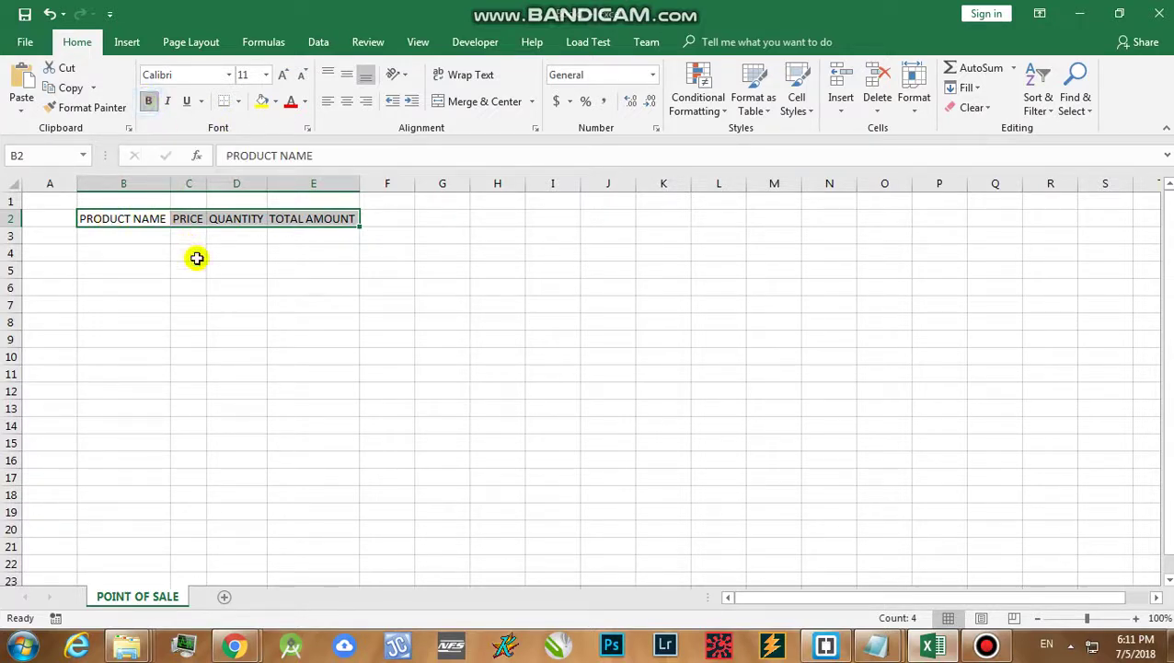
pyautogui.click(161, 267)
pyautogui.moveTo(115, 219); pyautogui.dragTo(314, 215)
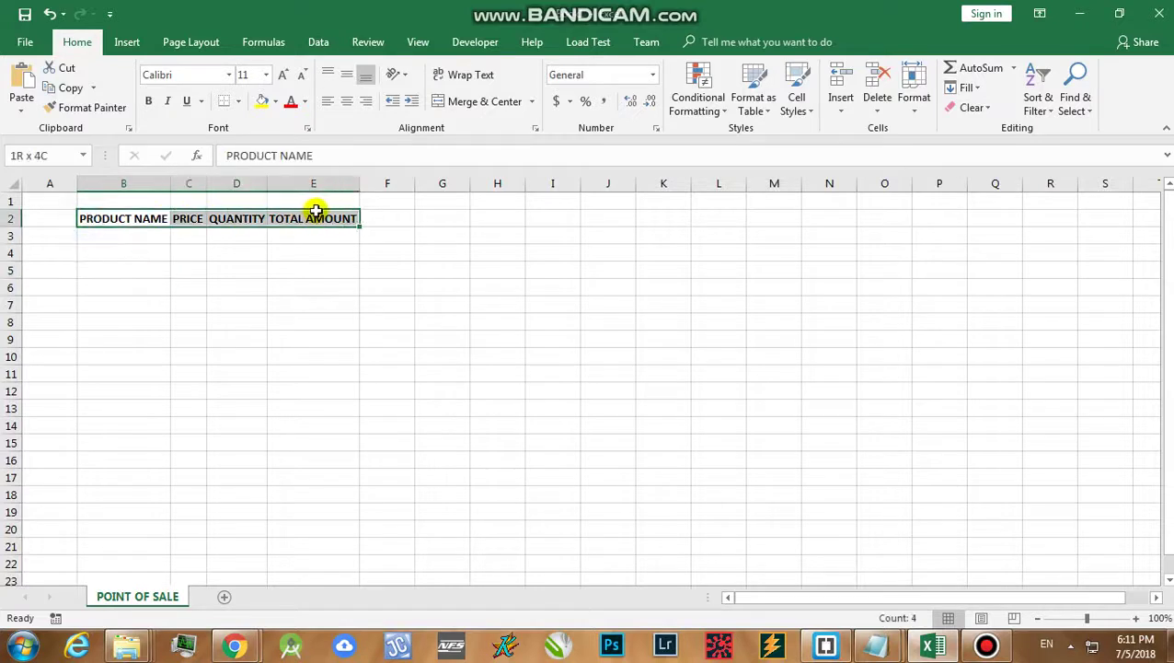
pyautogui.click(275, 101)
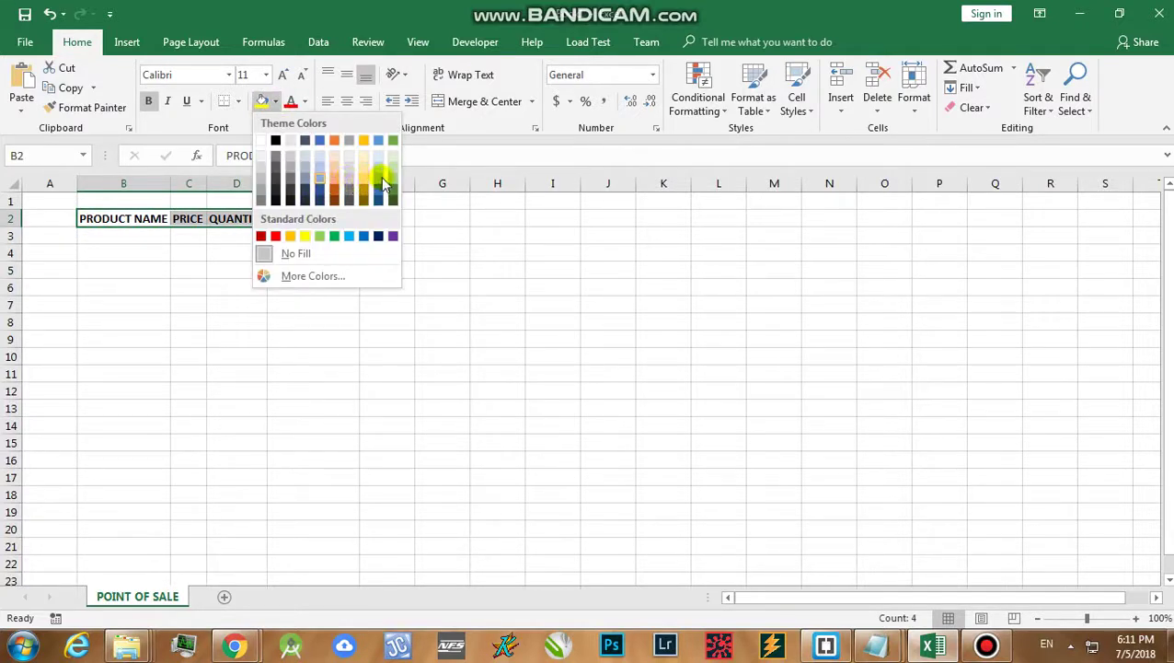
pyautogui.click(379, 178)
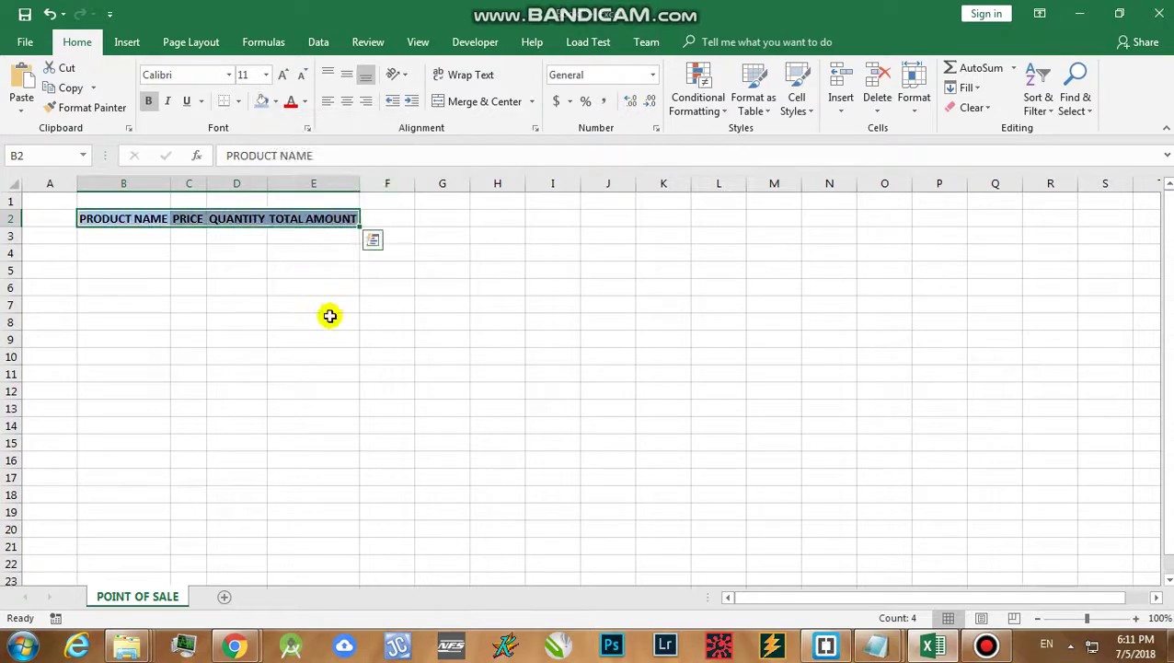
pyautogui.click(124, 237)
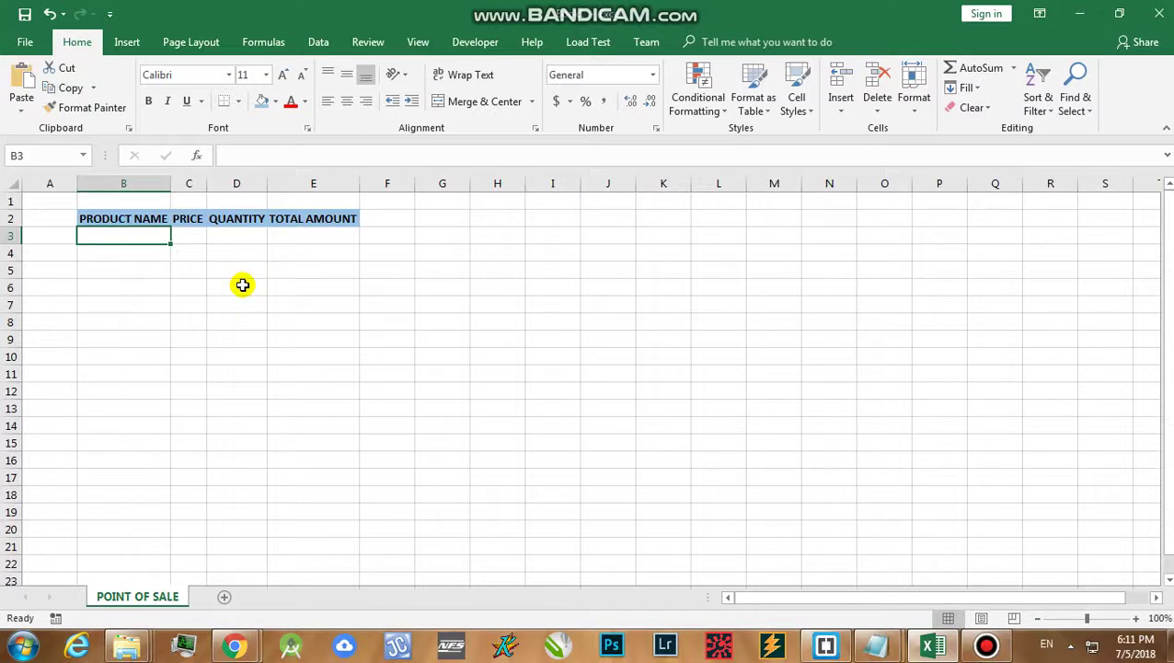
# Enter the product names Spaghetti, Burger and Fries in B3:B5
pyautogui.write('SP')
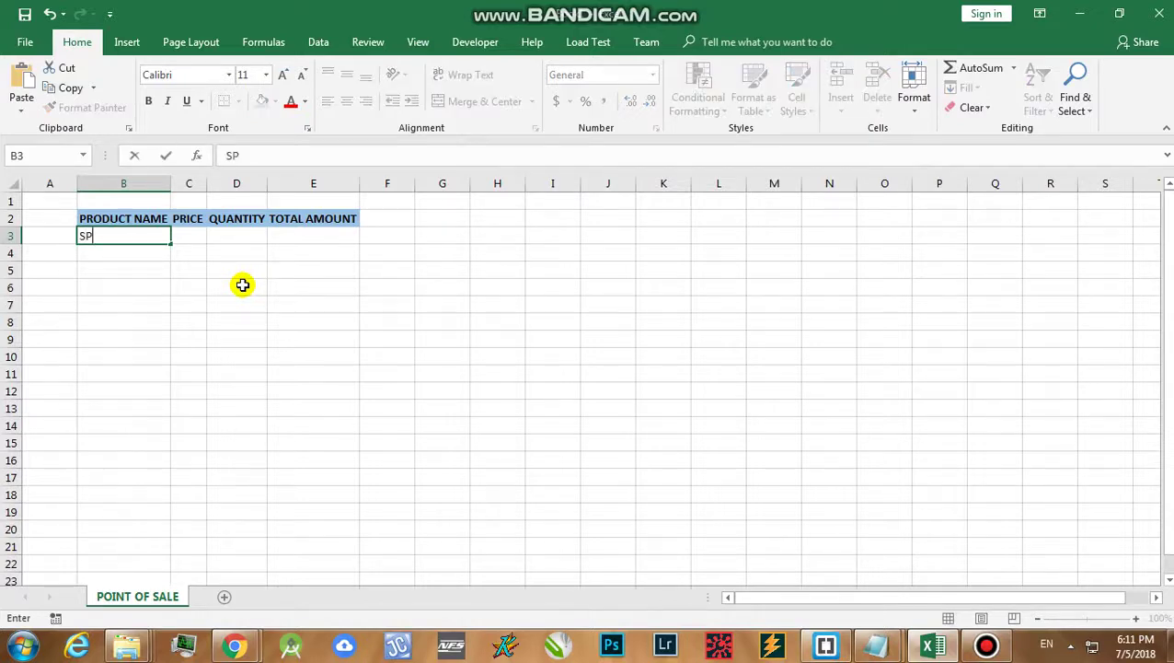
pyautogui.write('aghetti')
pyautogui.press('Return')
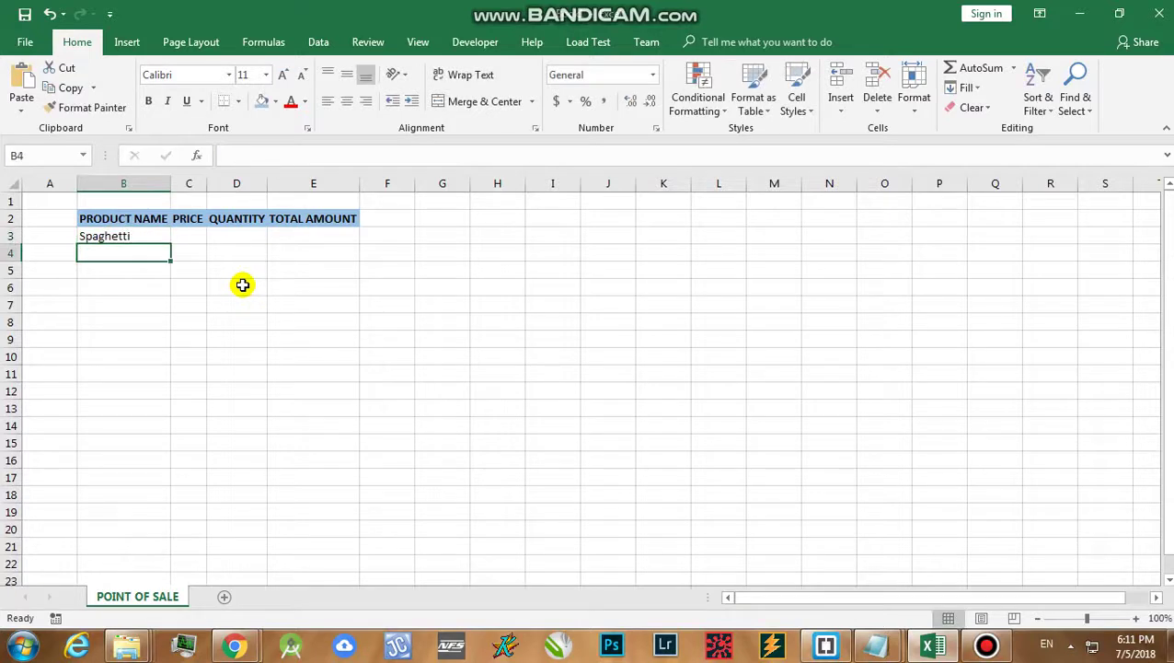
pyautogui.write('Burger')
pyautogui.press('Return')
pyautogui.write('Frie')
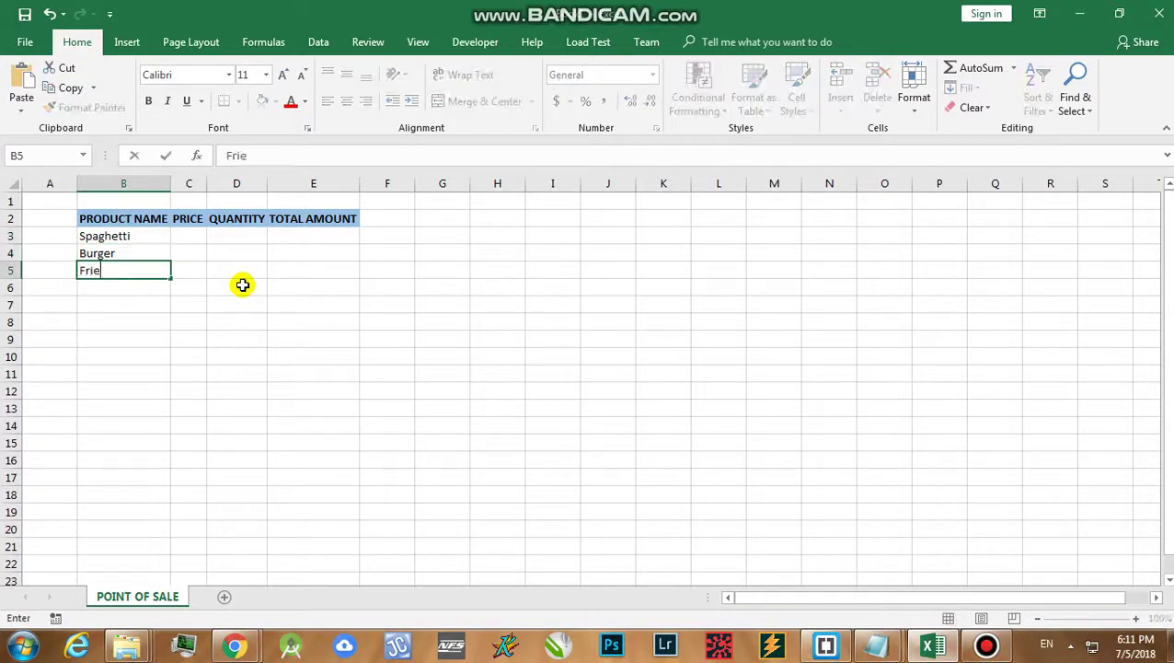
pyautogui.press('Right')
pyautogui.press('Up')
pyautogui.press('Up')
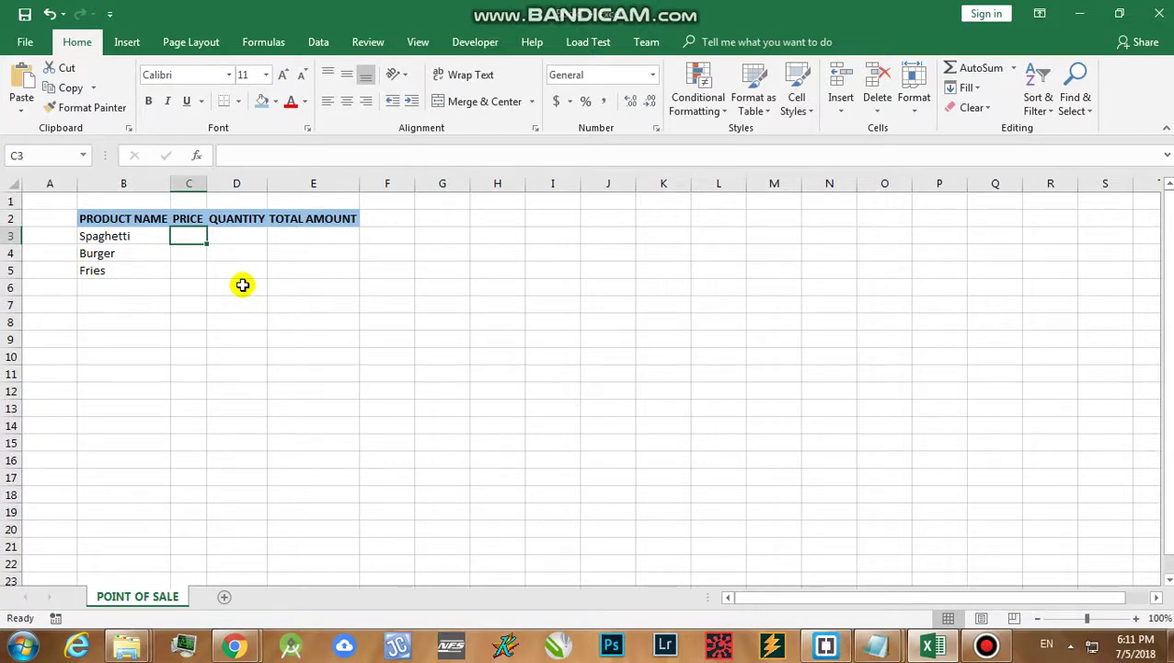
# Enter the prices 35, 32 and 45 in C3:C5
pyautogui.write('35')
pyautogui.press('Return')
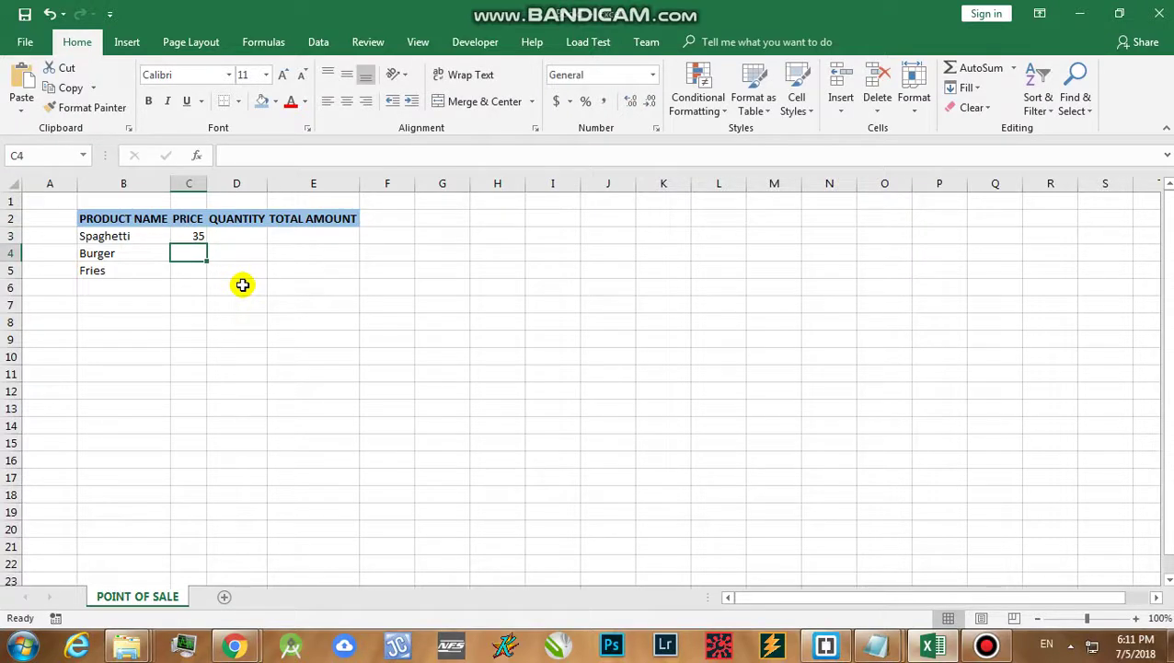
pyautogui.write('32')
pyautogui.press('Return')
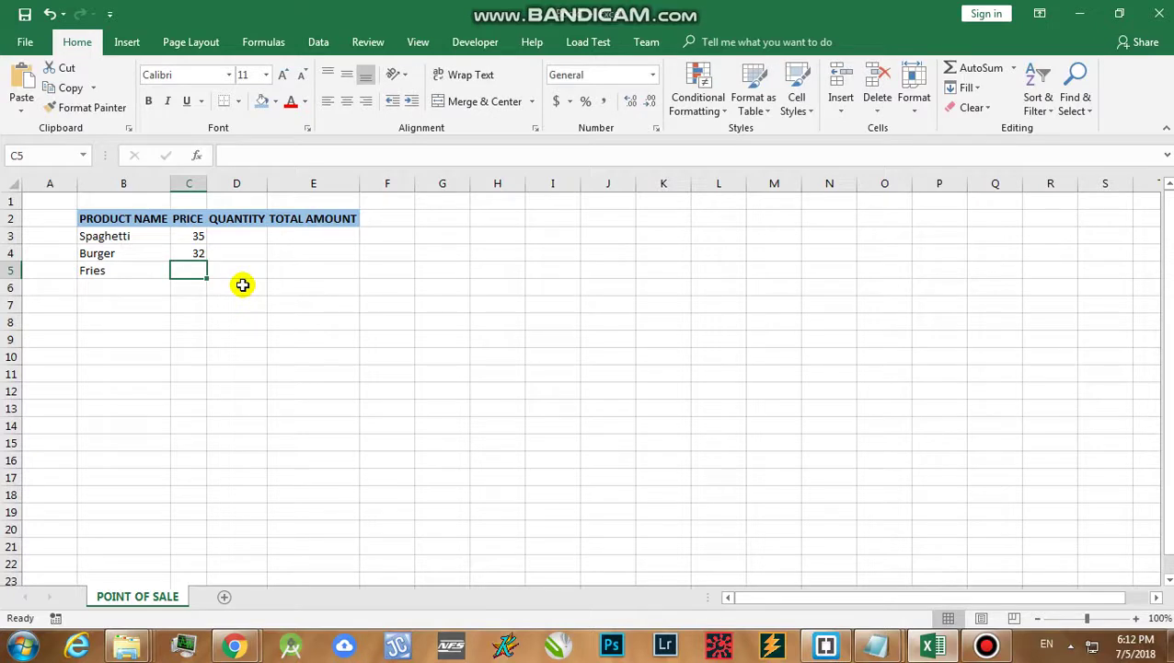
pyautogui.write('45')
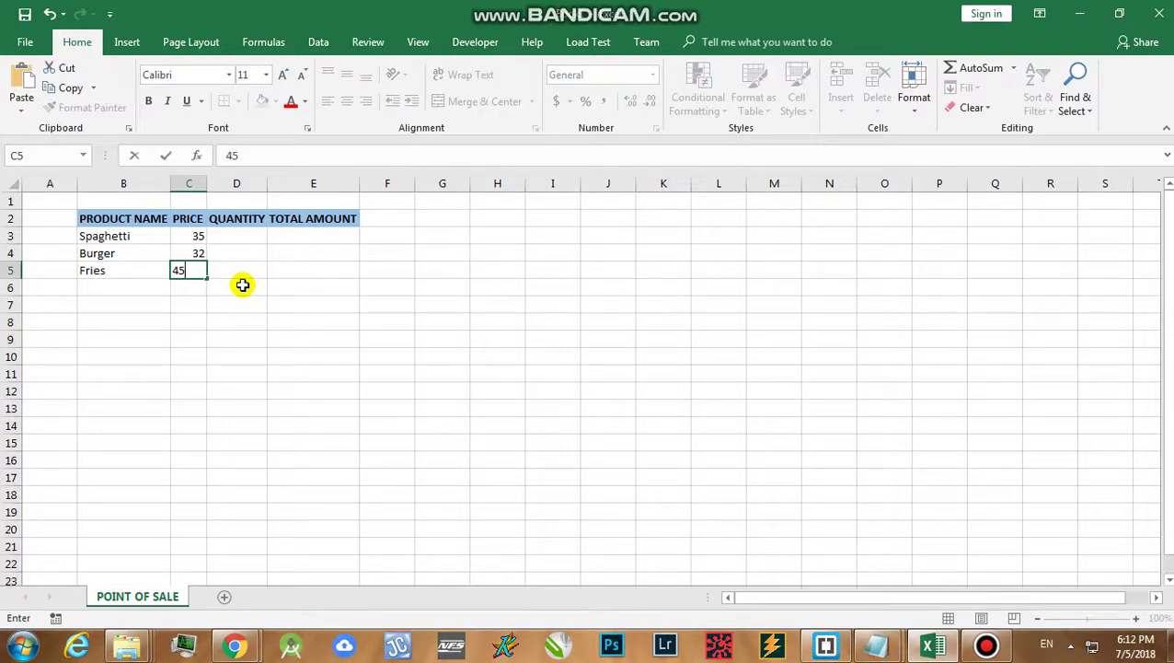
pyautogui.press('Return')
pyautogui.press('Right')
pyautogui.press('Up')
pyautogui.press('Up')
pyautogui.press('Up')
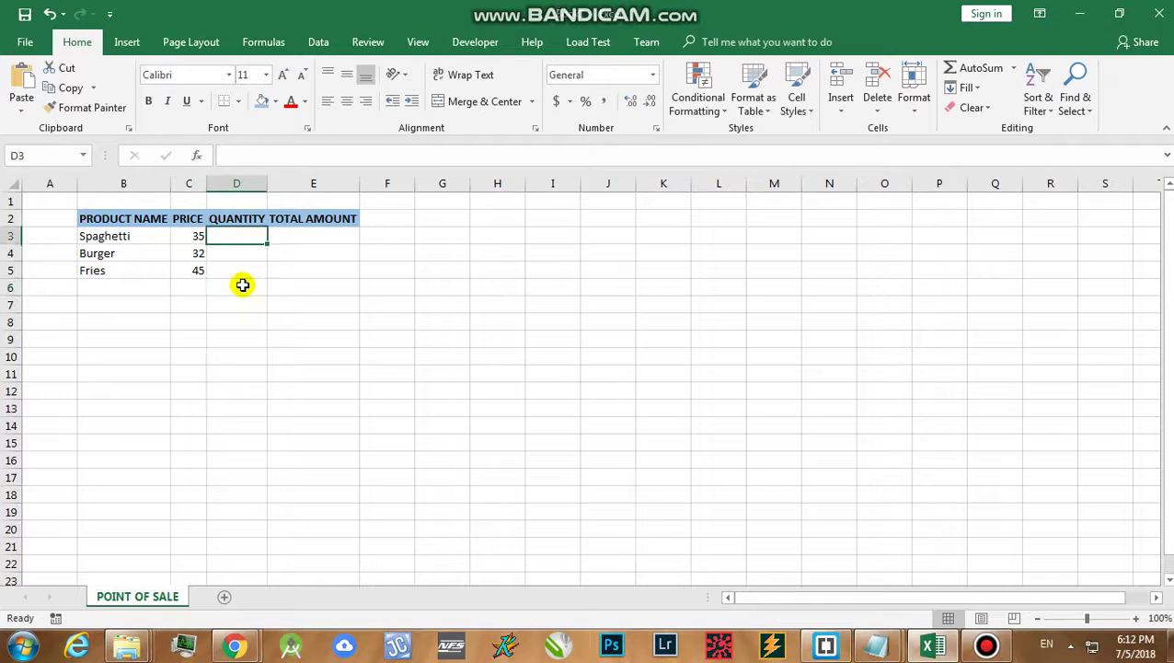
# Enter the formula =C3*D3 in E3 for Spaghetti's total amount
pyautogui.press('Right')
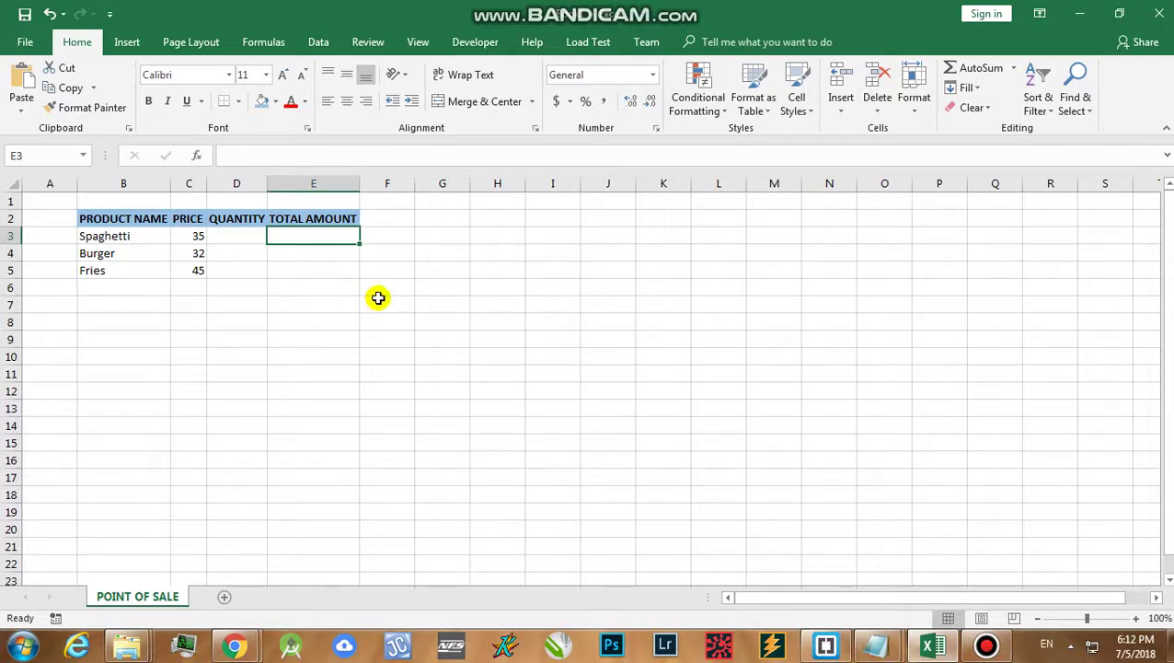
pyautogui.write('=')
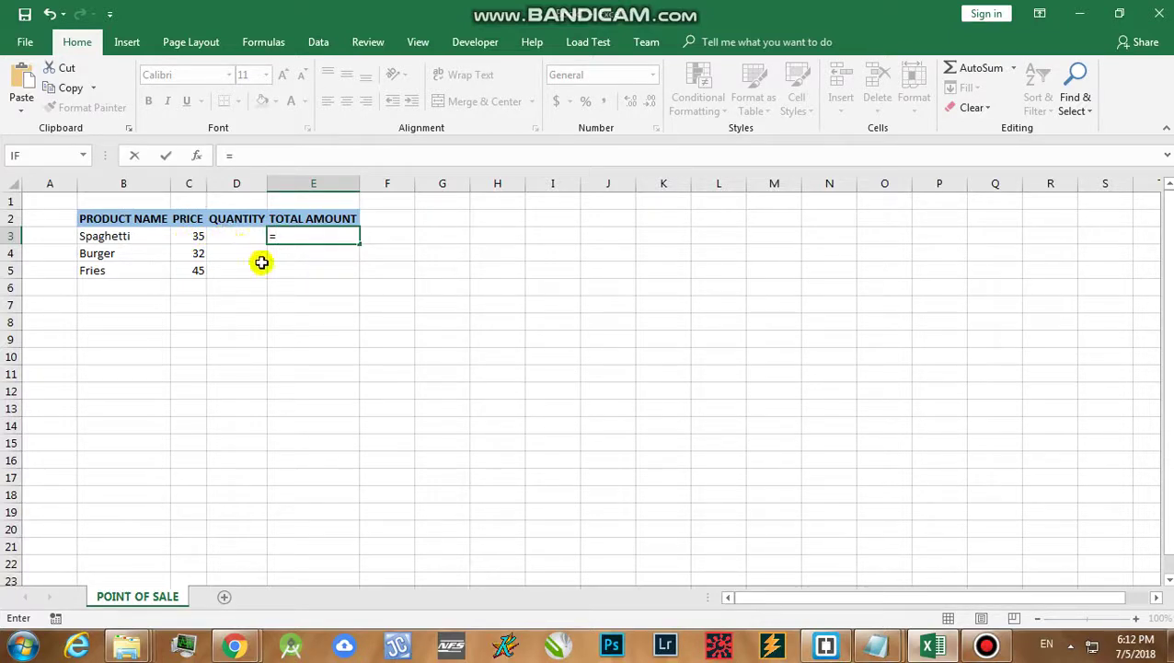
pyautogui.click(189, 235)
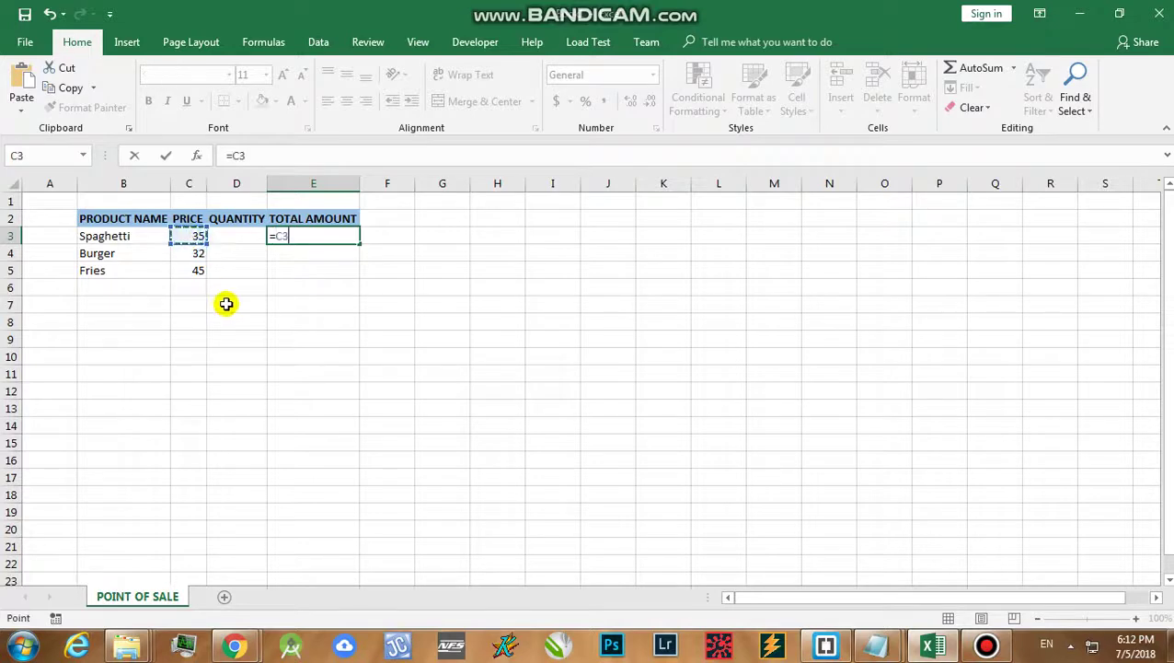
pyautogui.write('*')
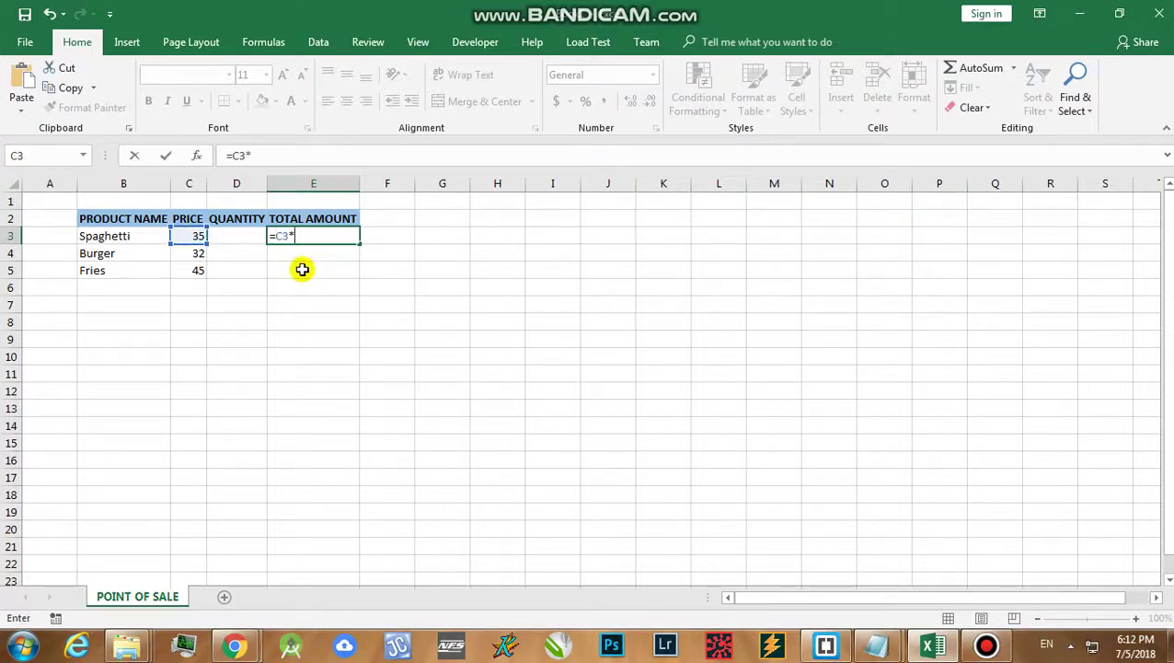
pyautogui.click(238, 234)
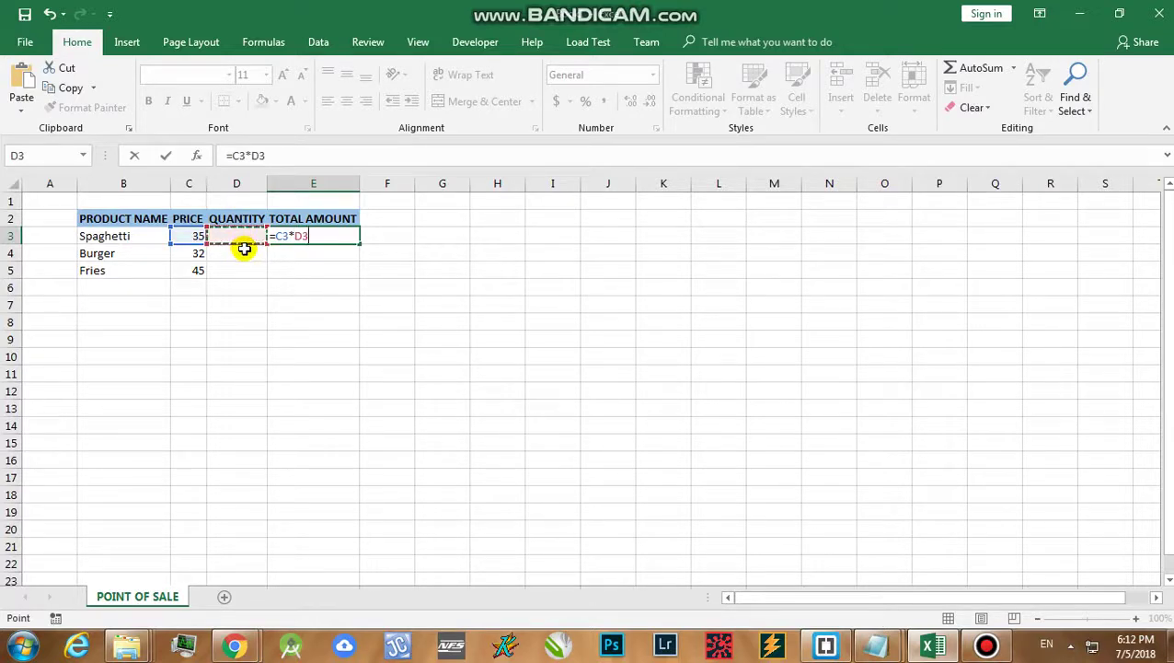
pyautogui.press('Return')
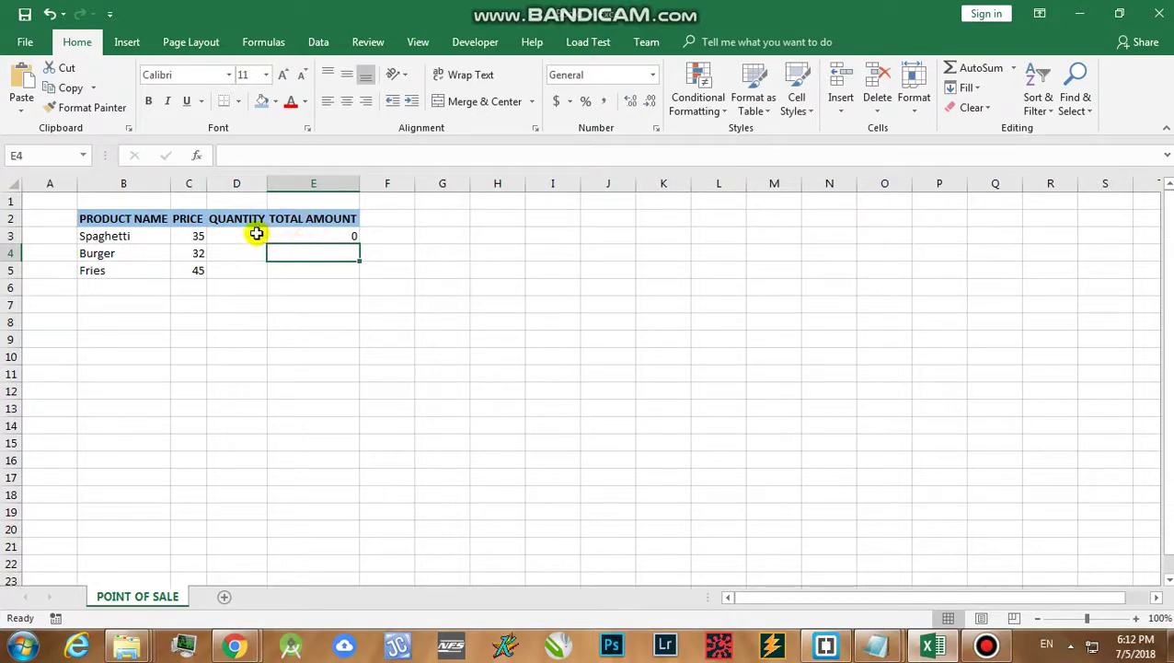
# Set Spaghetti's quantity in D3 to 4 so E3 shows 140
pyautogui.click(248, 235)
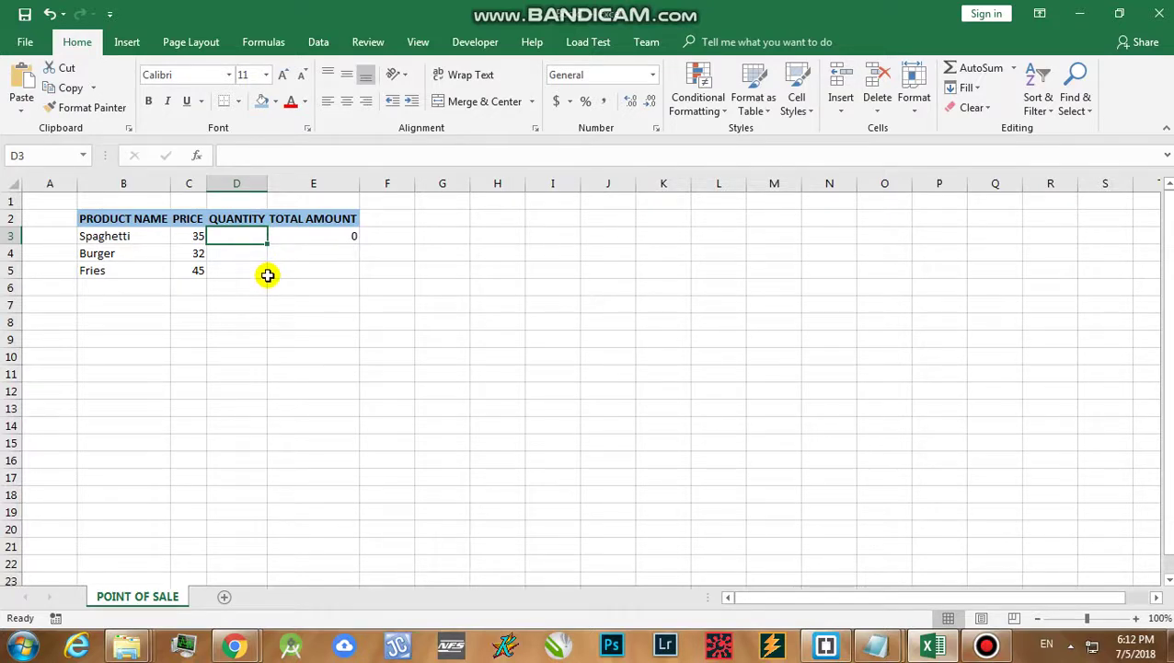
pyautogui.write('2')
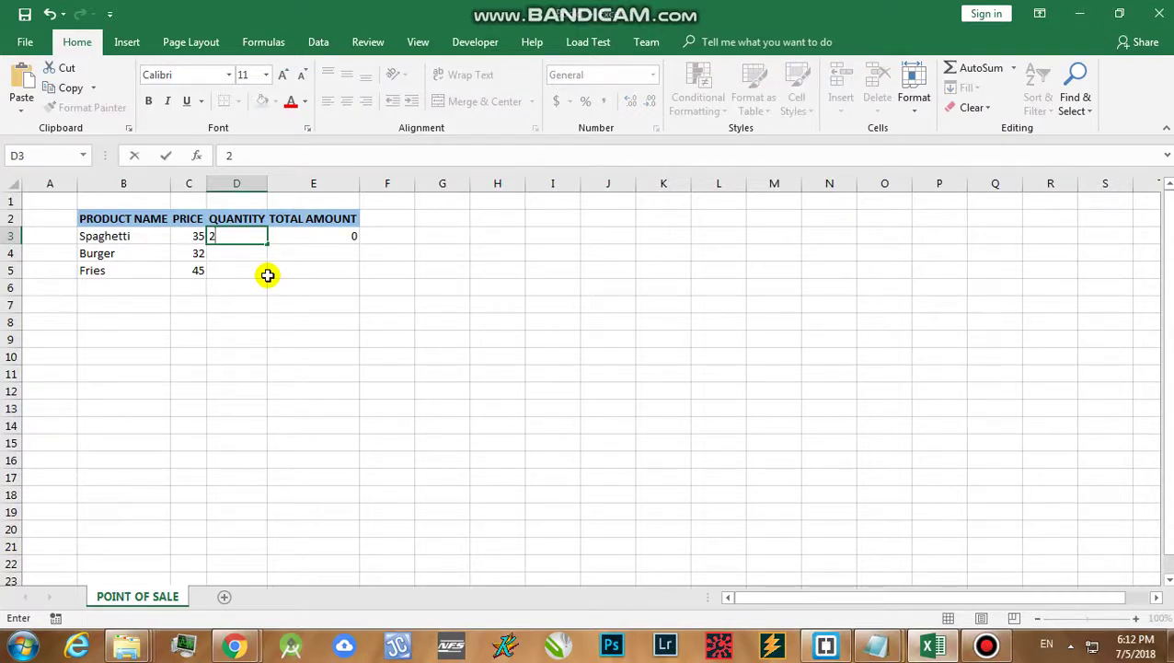
pyautogui.press('Return')
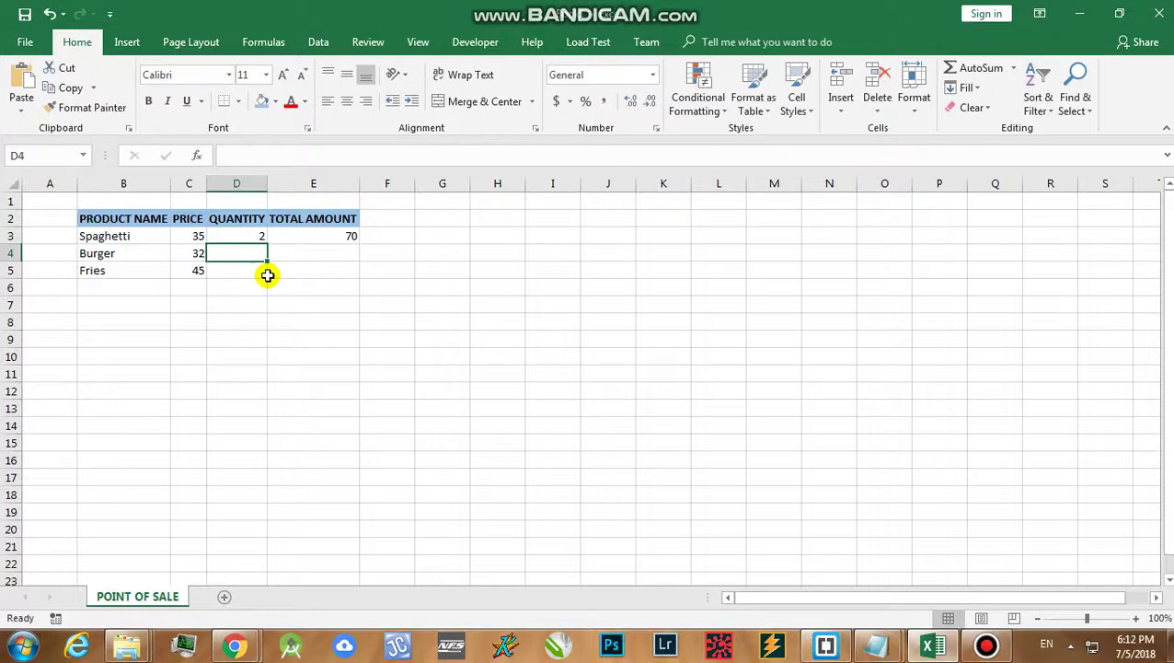
pyautogui.click(333, 237)
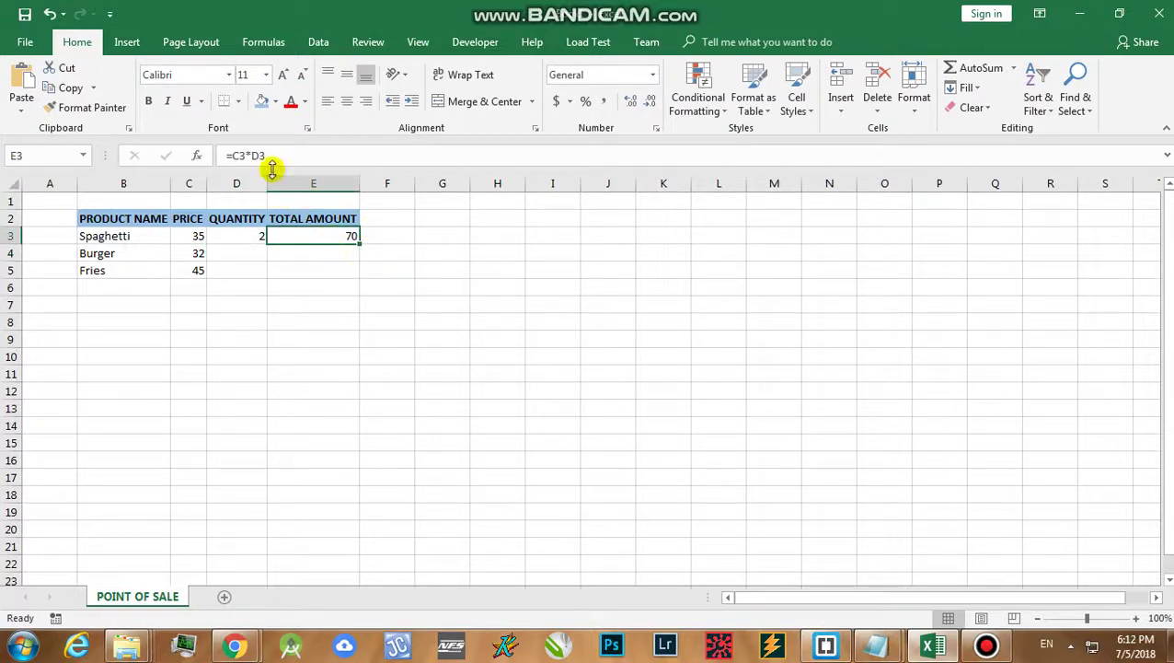
pyautogui.click(248, 236)
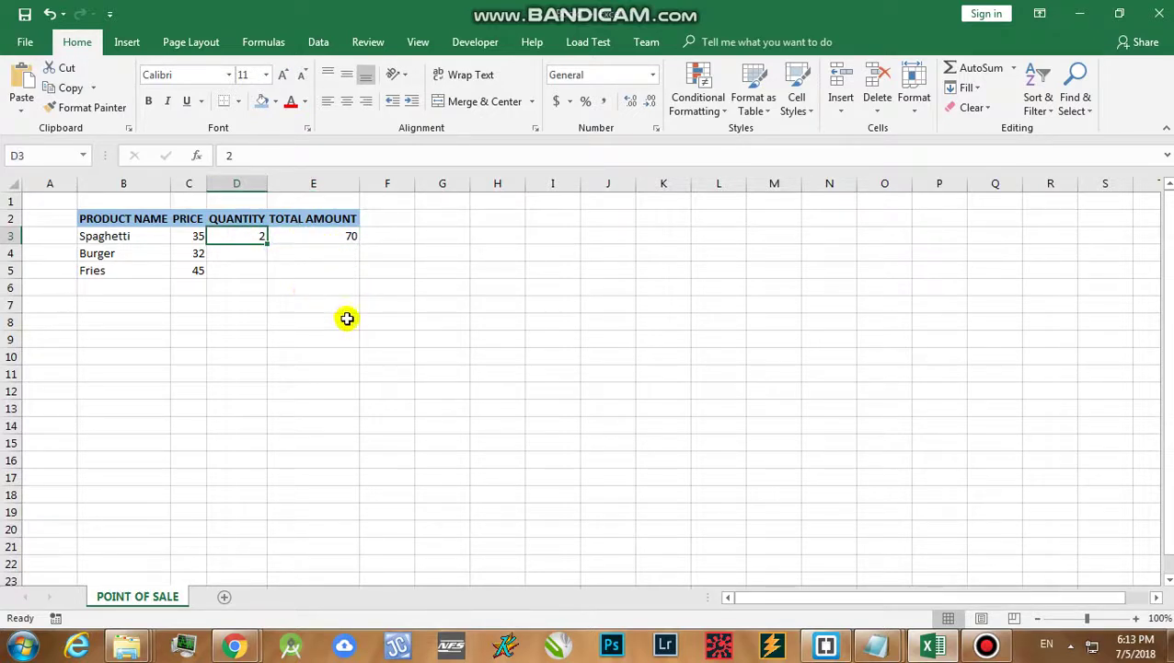
pyautogui.write('4')
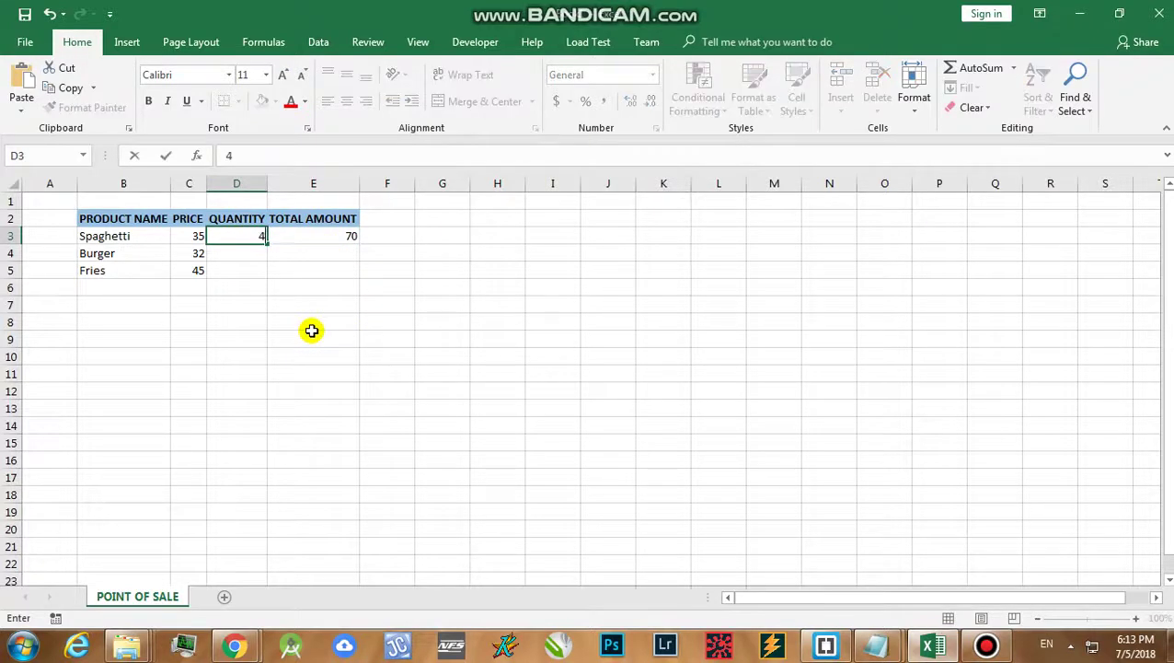
pyautogui.press('Return')
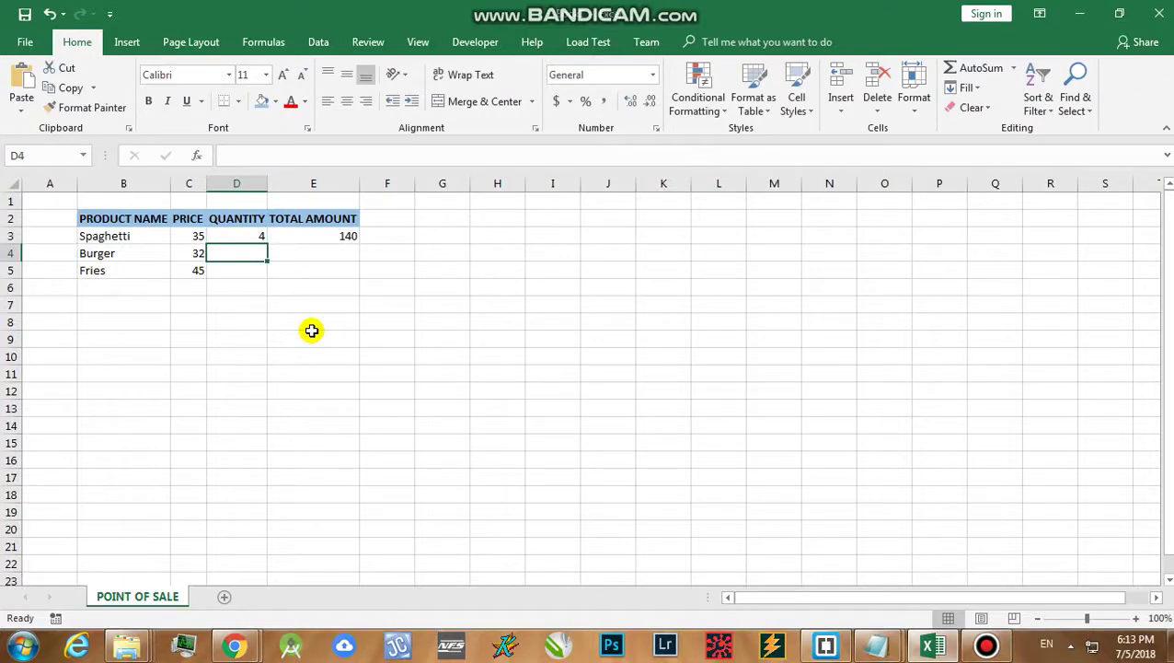
pyautogui.click(348, 239)
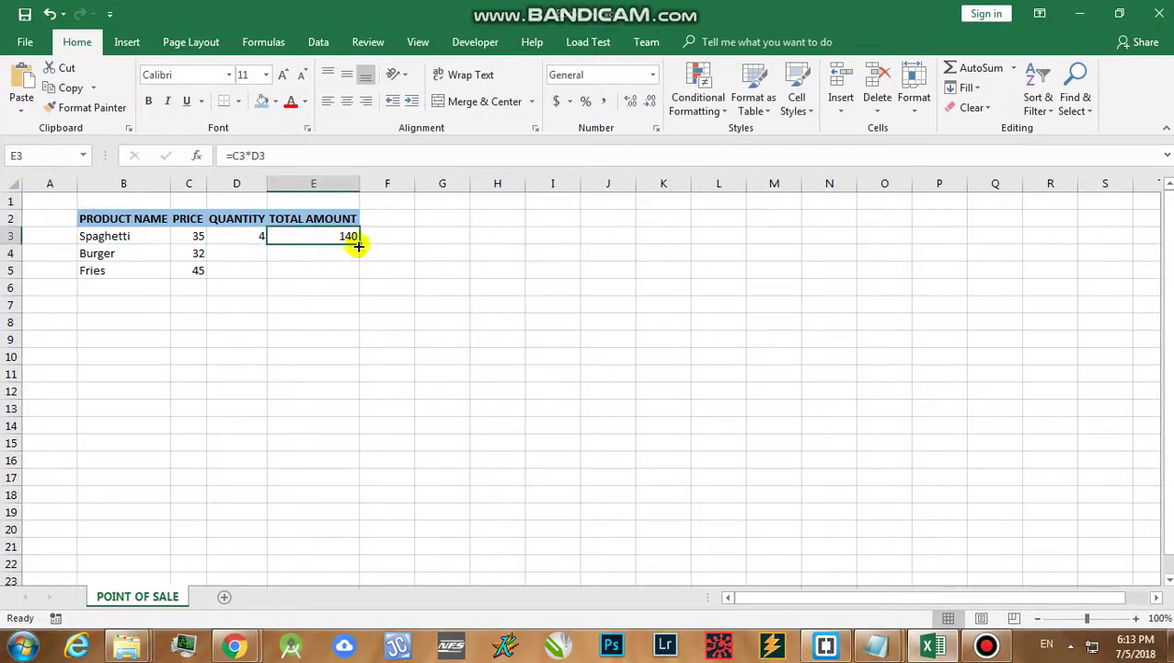
# Copy the E3 total formula down to E4 and E5
pyautogui.click(374, 263)
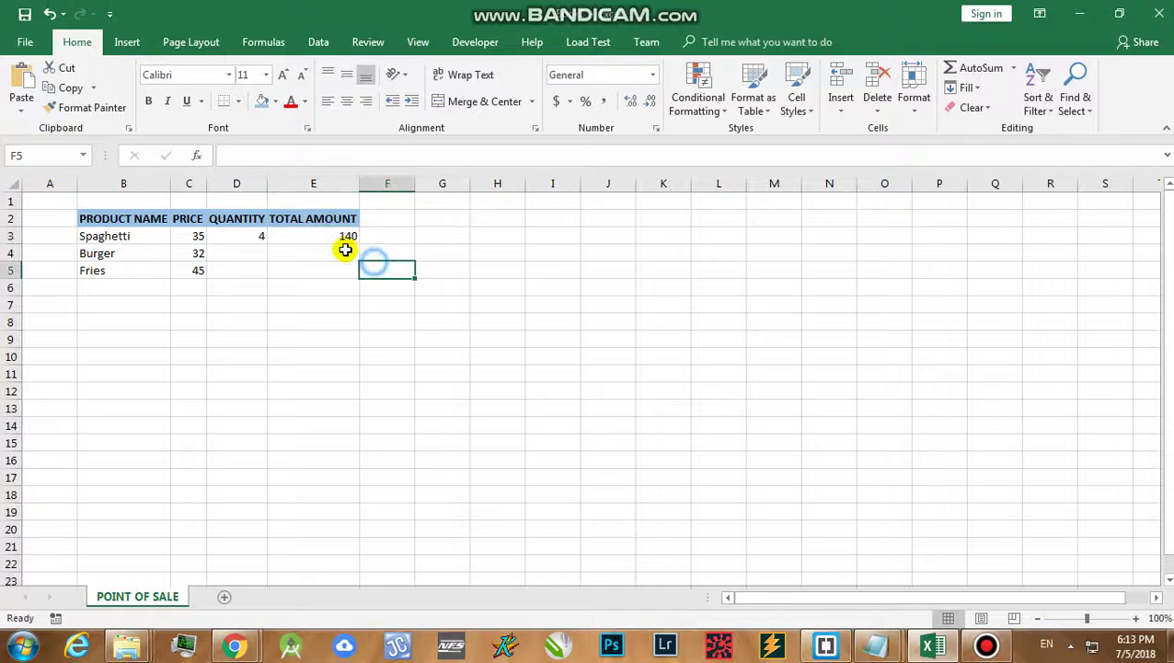
pyautogui.click(330, 235)
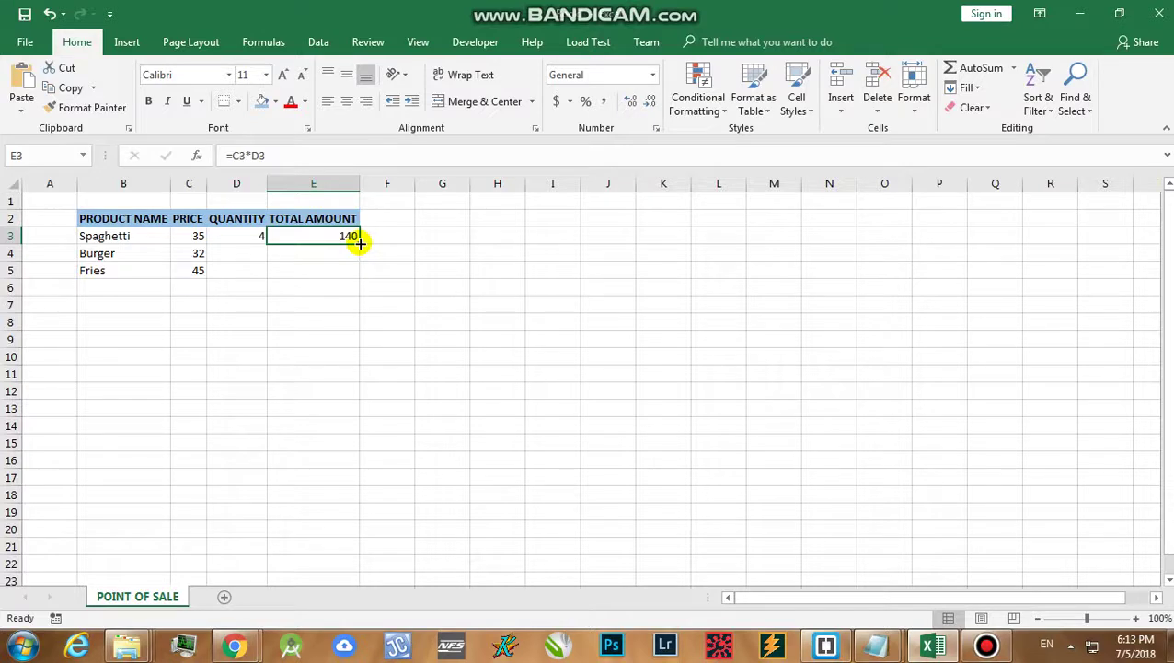
pyautogui.moveTo(359, 242); pyautogui.dragTo(358, 297)
pyautogui.click(377, 368)
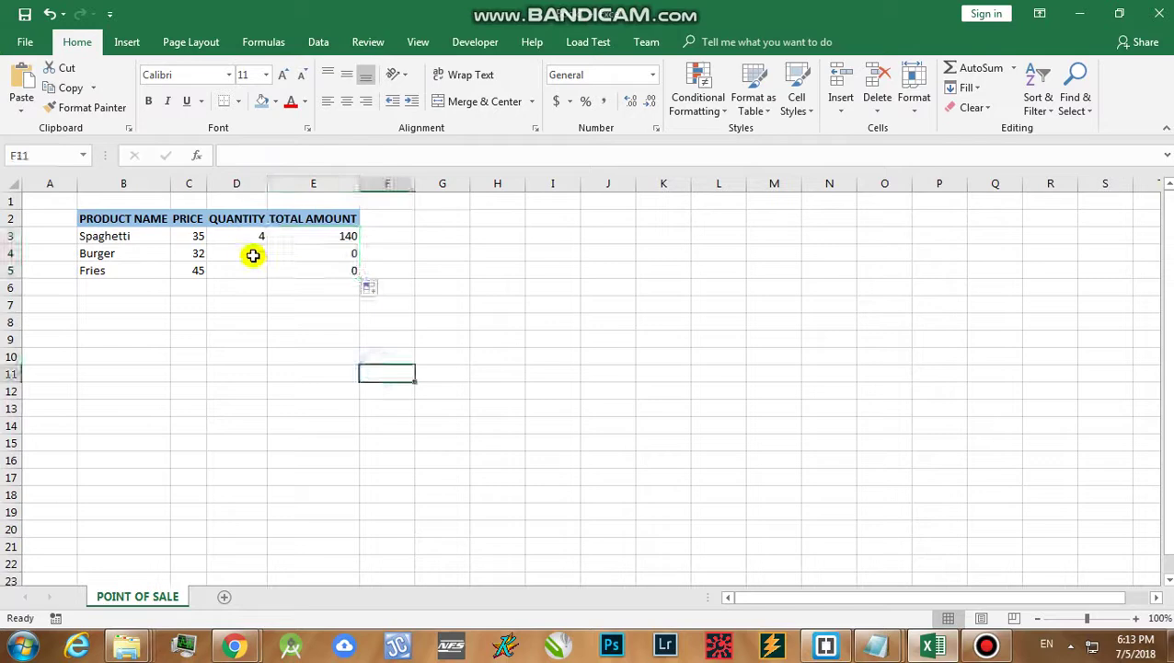
# Enter quantities 3 for Burger and 2 for Fries, giving totals 96 and 90
pyautogui.click(247, 254)
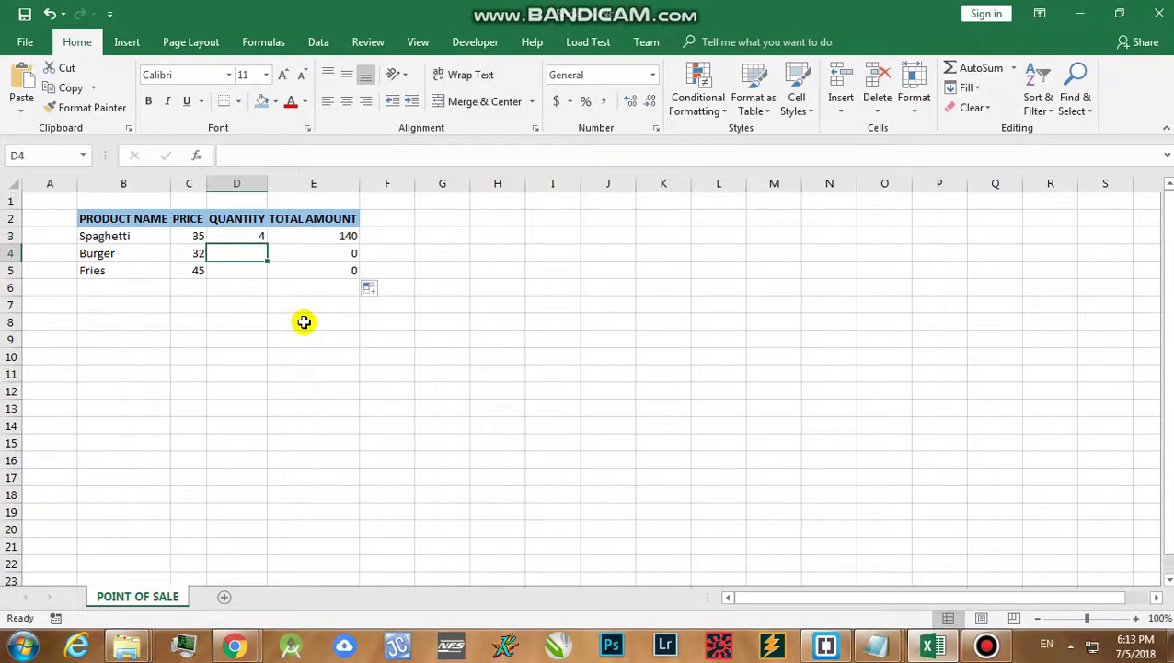
pyautogui.write('3')
pyautogui.press('Return')
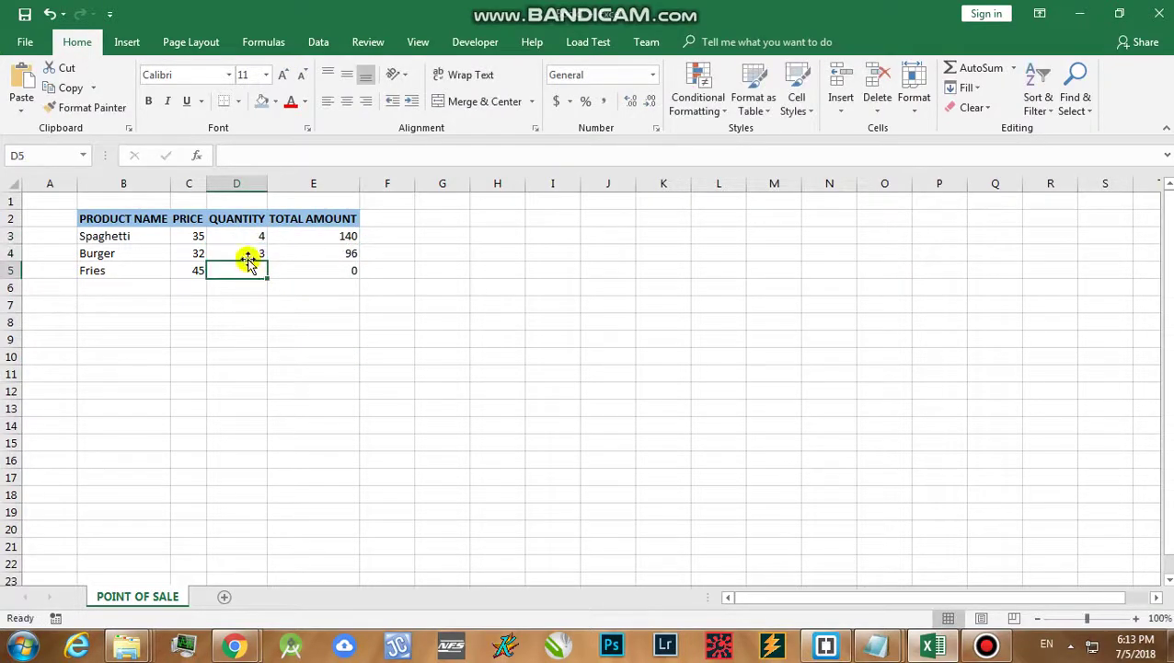
pyautogui.write('2')
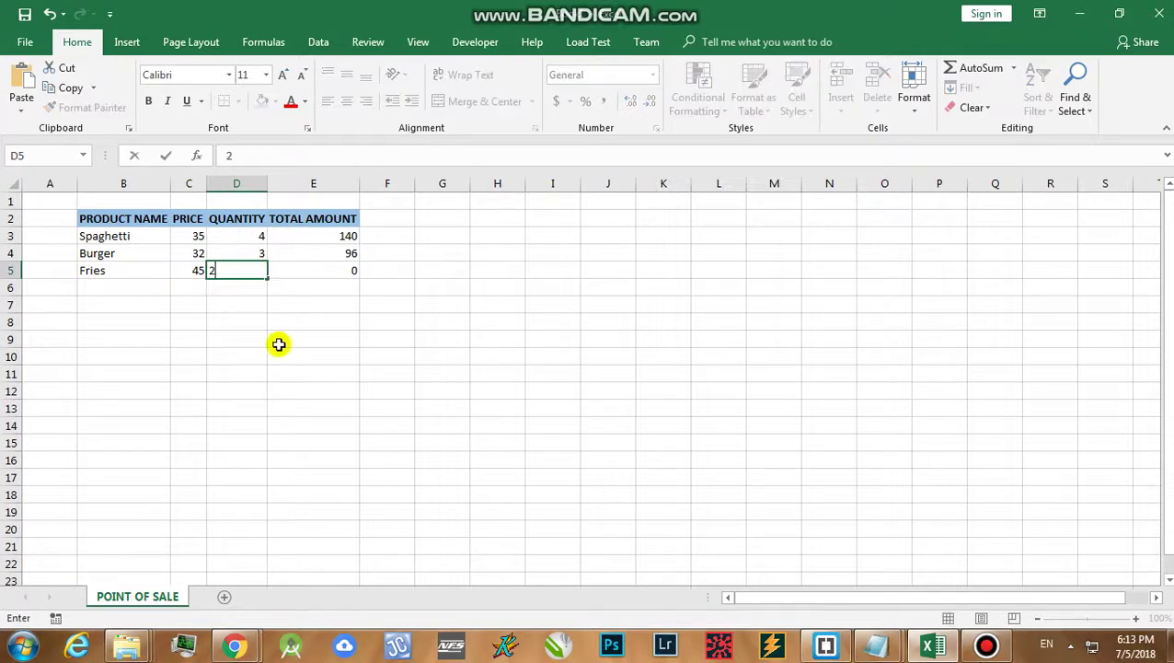
pyautogui.click(278, 337)
pyautogui.moveTo(344, 226); pyautogui.dragTo(342, 272)
pyautogui.click(390, 322)
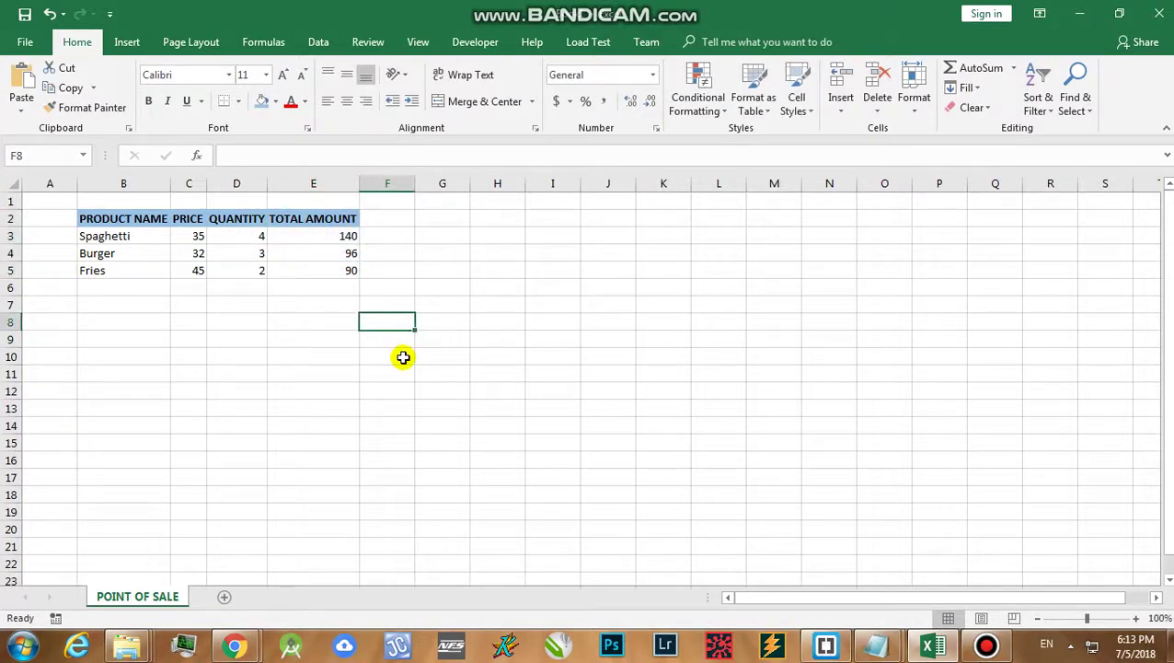